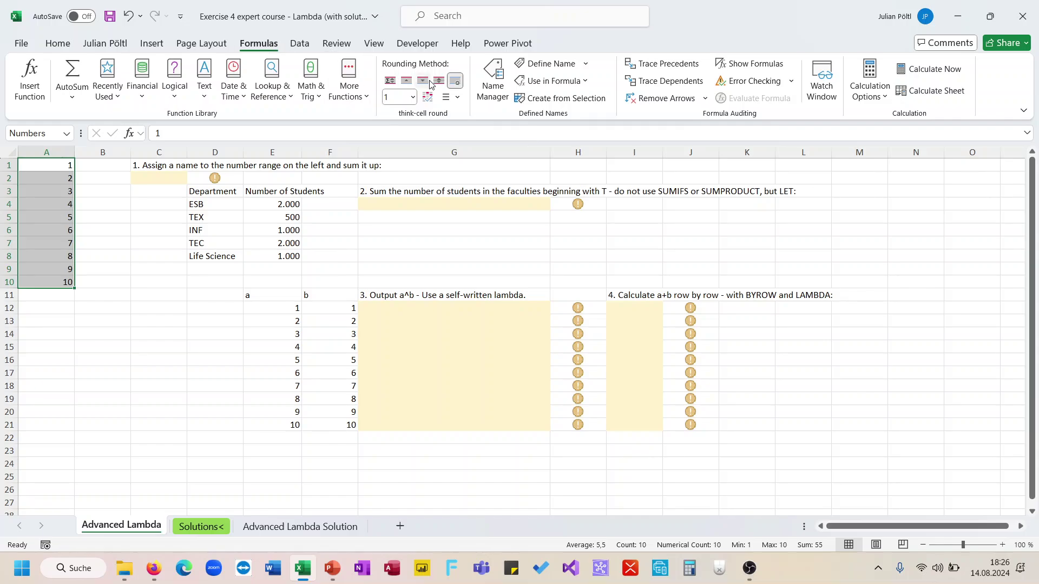
# View the workbook's existing defined names and the settings for defining a new name, without changing anything
pyautogui.click(501, 88)
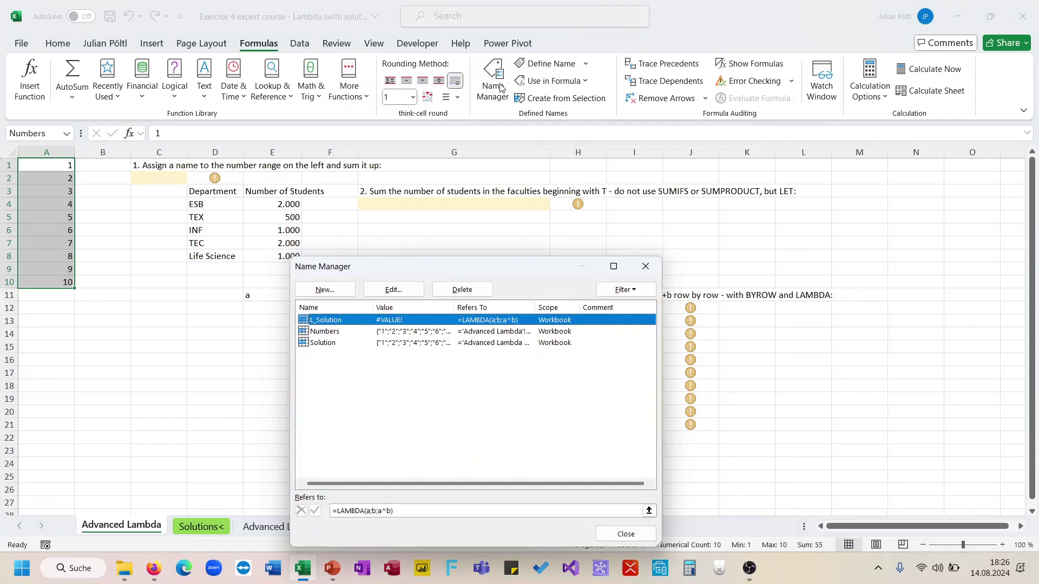
pyautogui.press('Escape')
pyautogui.click(550, 69)
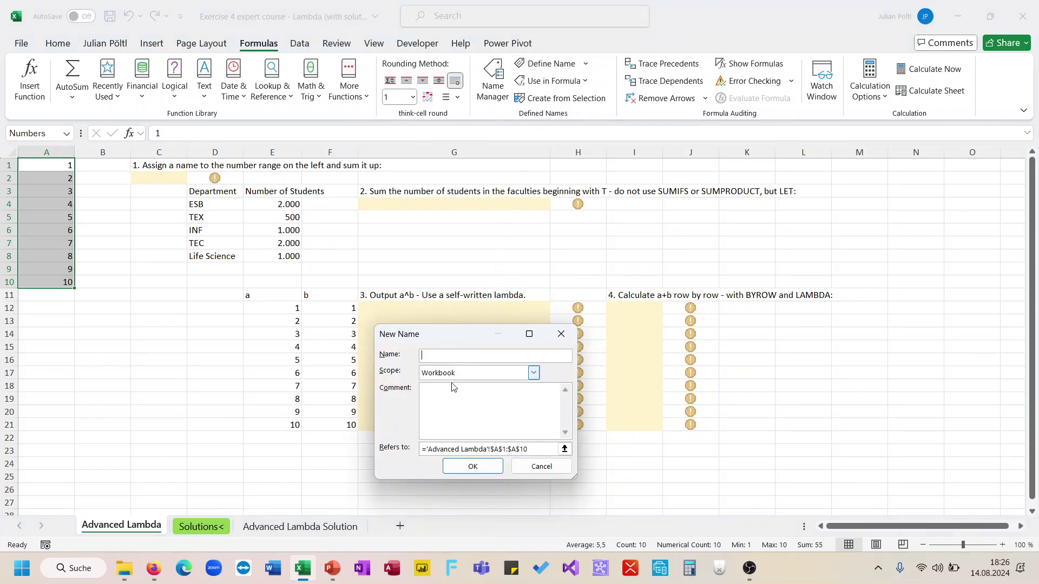
pyautogui.press('Escape')
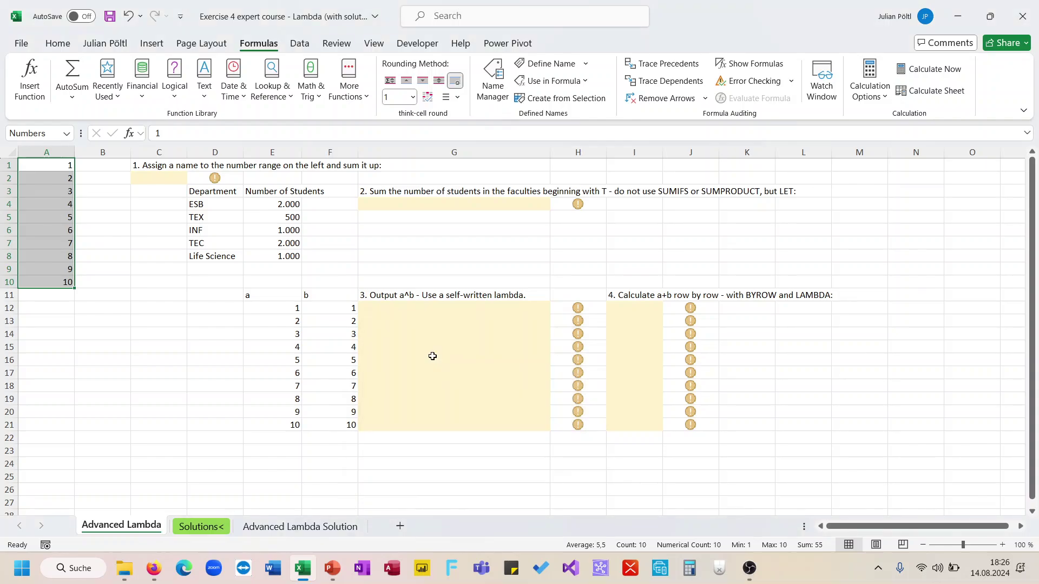
# Sum the named number range in cell C2 with the formula =SUM(Numbers)
pyautogui.click(164, 183)
pyautogui.write('=sum')
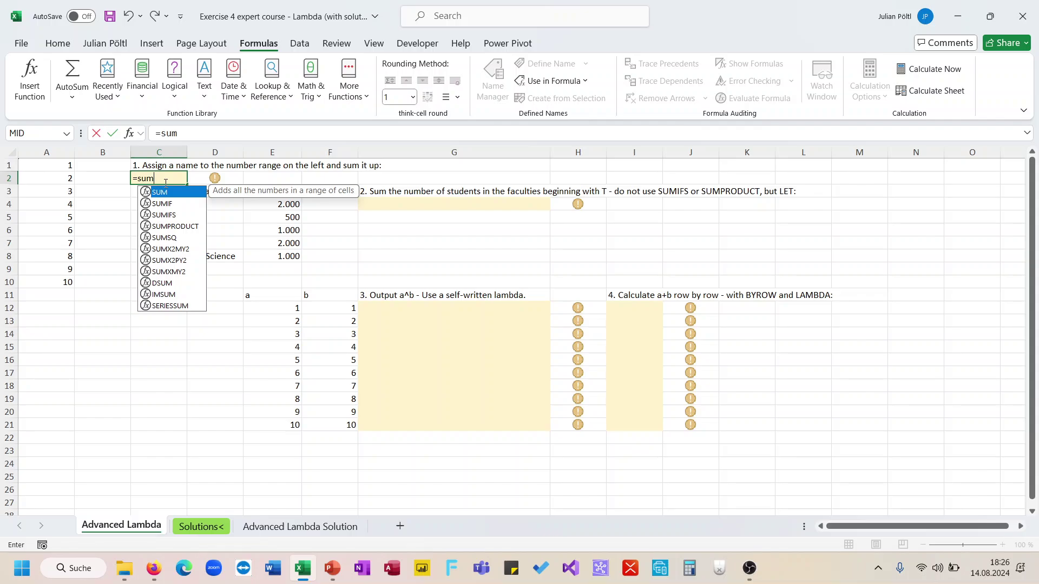
pyautogui.press('Tab')
pyautogui.write('num')
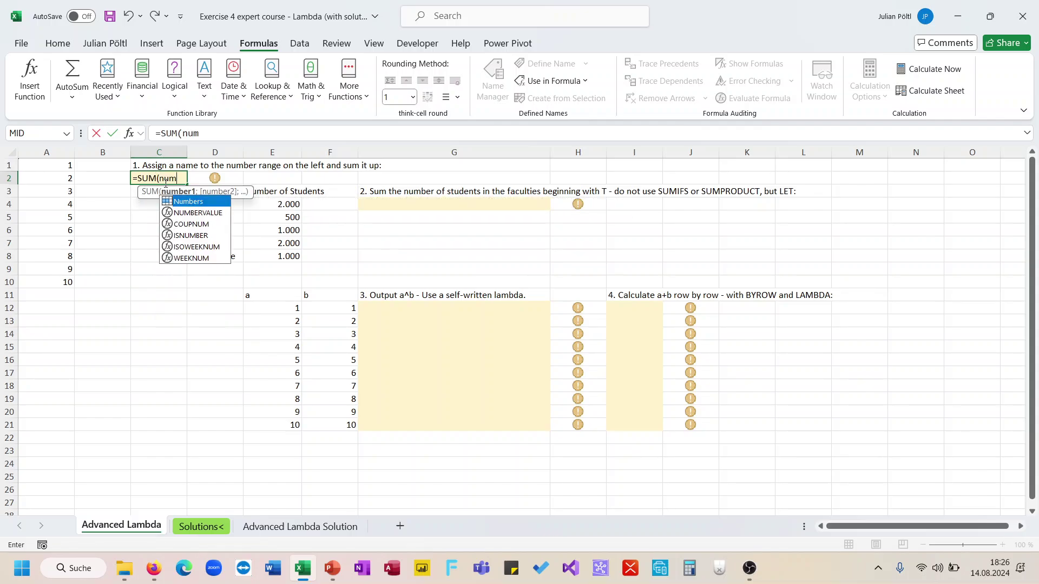
pyautogui.press('BackSpace')
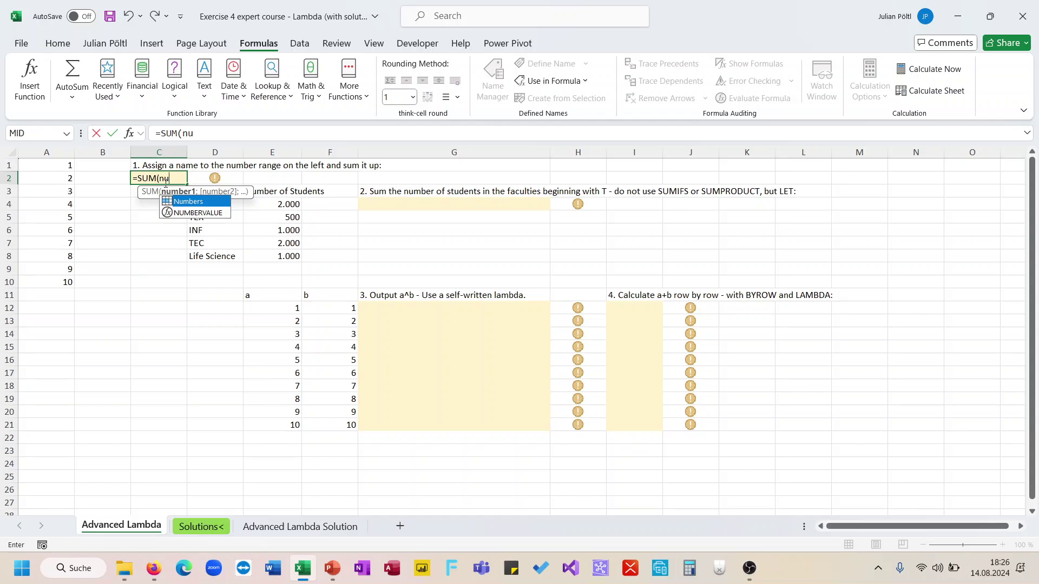
pyautogui.press('Tab')
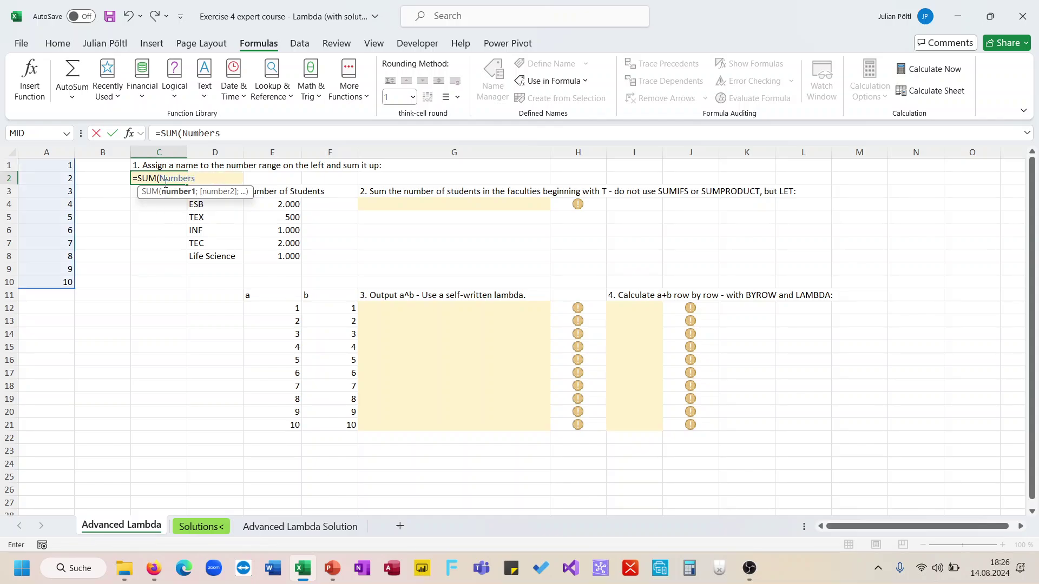
pyautogui.write(')')
pyautogui.hotkey('ctrl', 'Return')
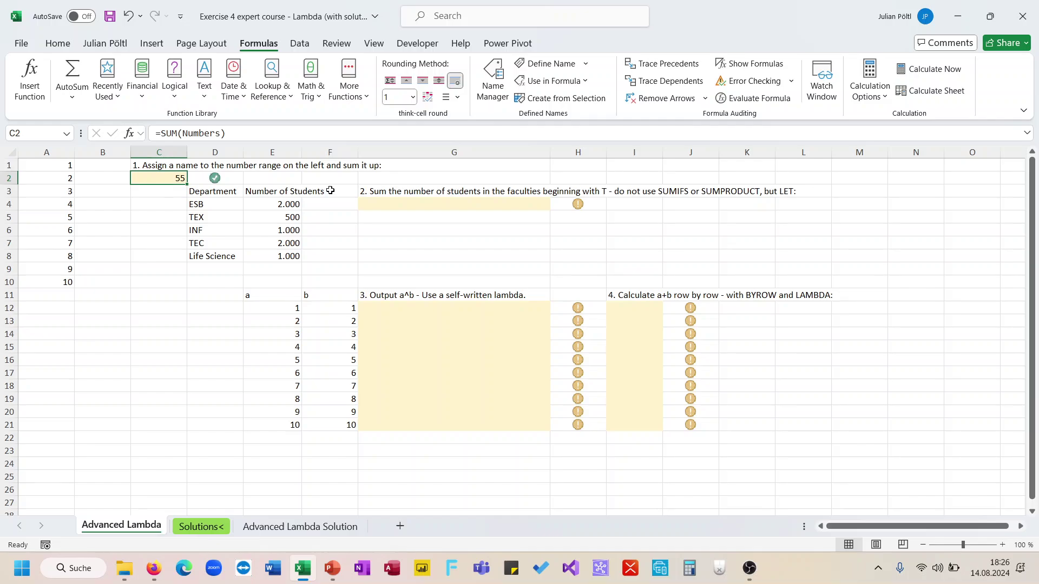
# Start a LET formula in G4 that defines D as the departments D4:D8 and N as the student numbers E4:E8
pyautogui.click(388, 203)
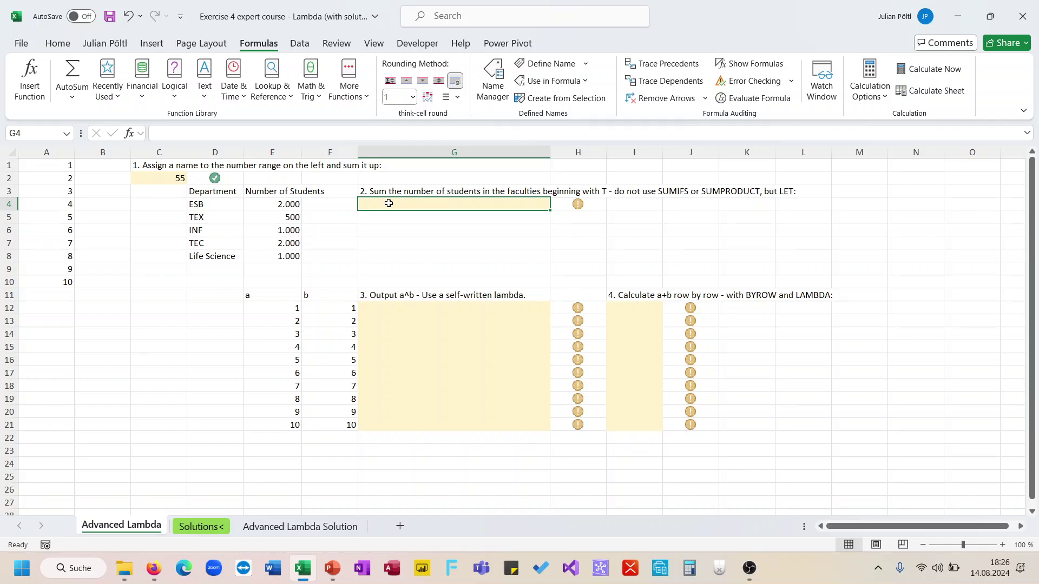
pyautogui.write('=Let(')
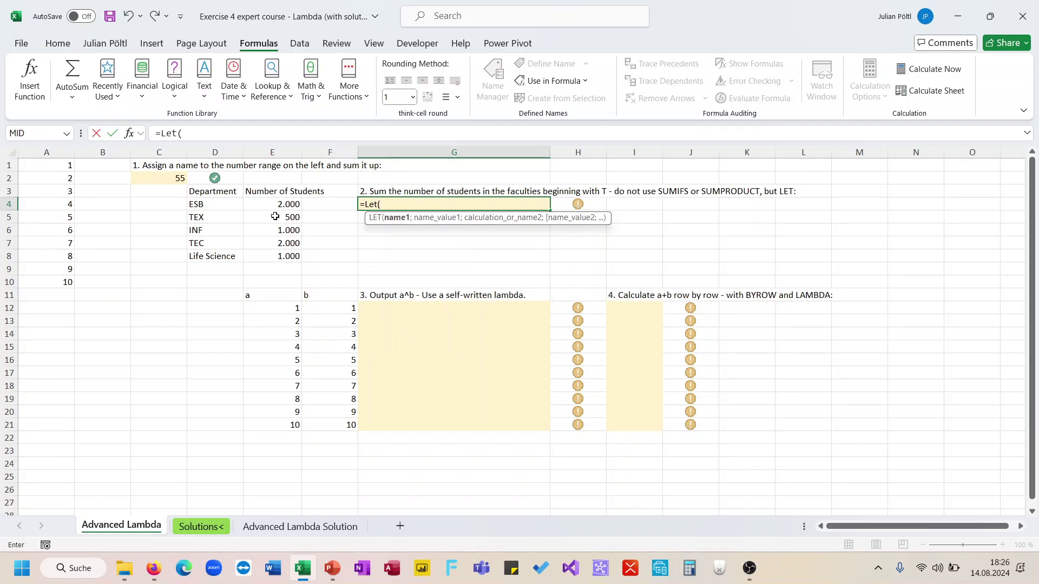
pyautogui.write('D;')
pyautogui.click(235, 206)
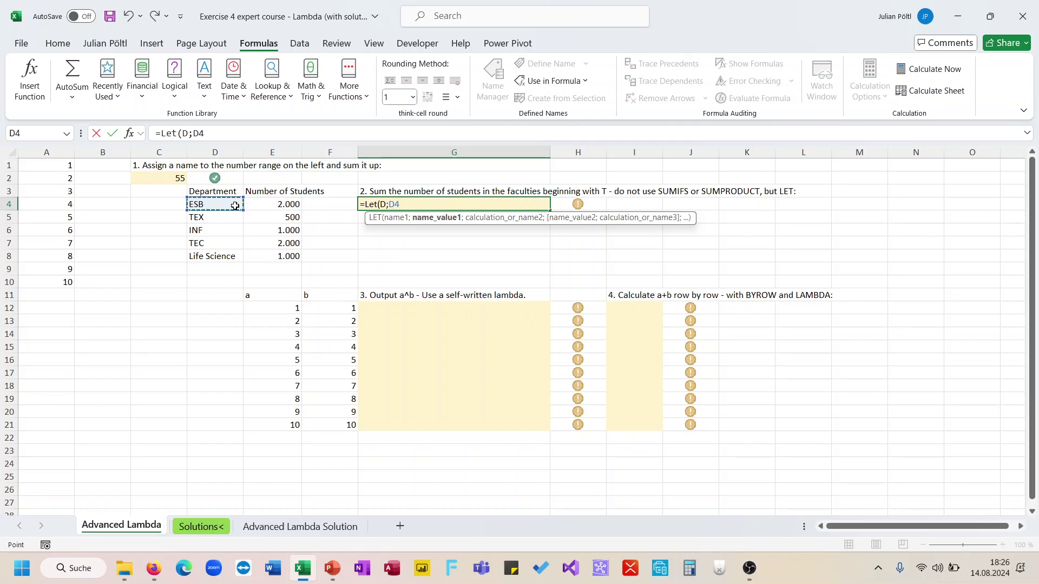
pyautogui.hotkey('ctrl', 'shift', 'Down')
pyautogui.write(';')
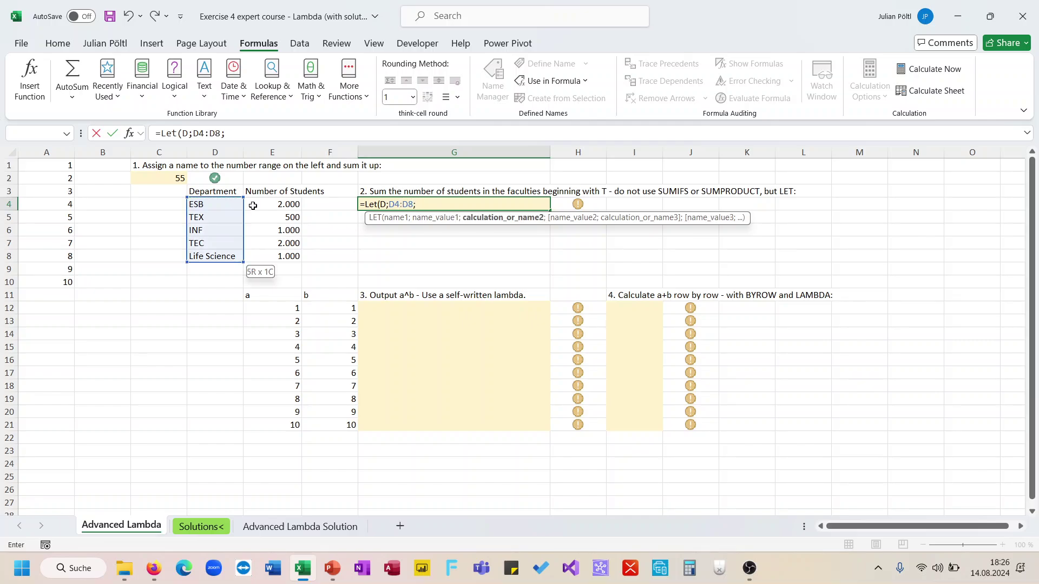
pyautogui.write('N;')
pyautogui.click(268, 204)
pyautogui.hotkey('ctrl', 'shift', 'Down')
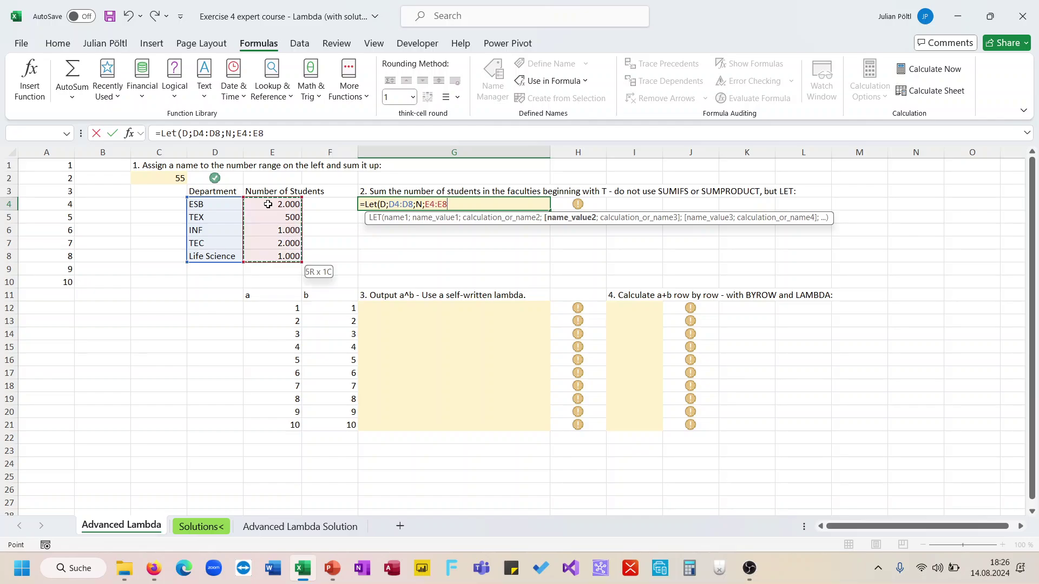
pyautogui.write(';')
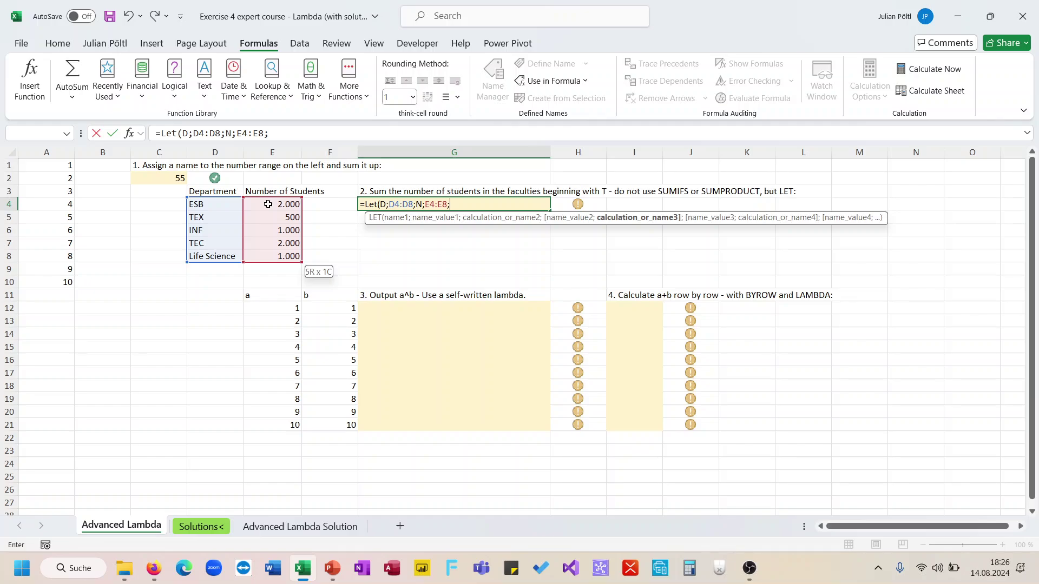
pyautogui.write('R')
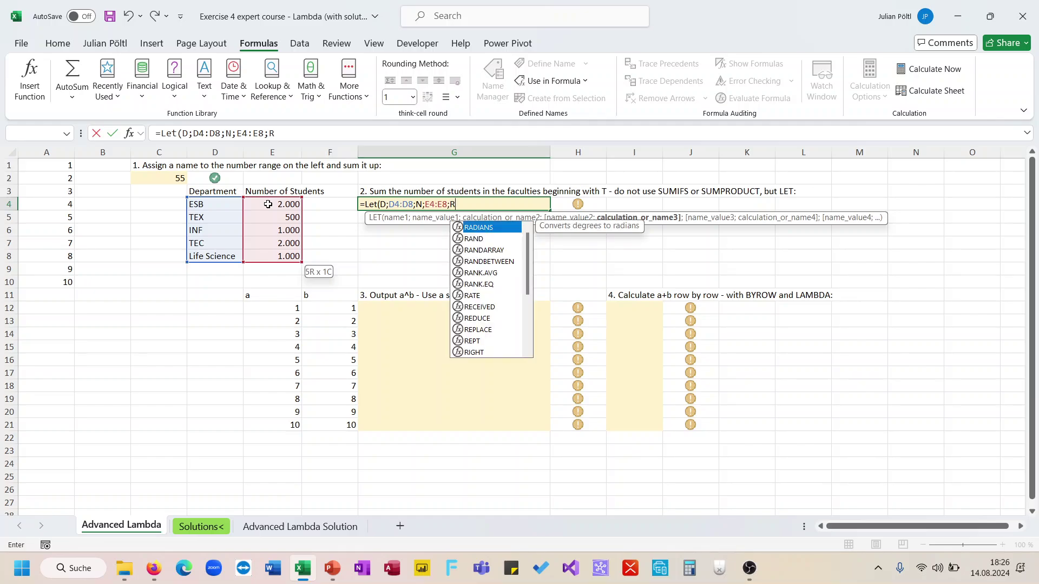
pyautogui.write('igh')
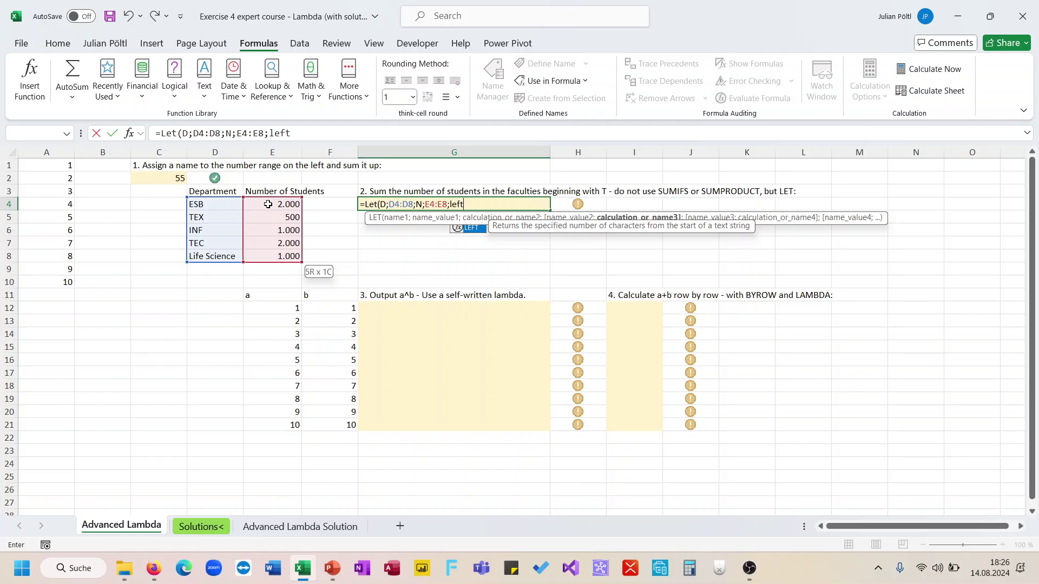
pyautogui.press('BackSpace')
pyautogui.press('BackSpace')
pyautogui.press('BackSpace')
pyautogui.press('BackSpace')
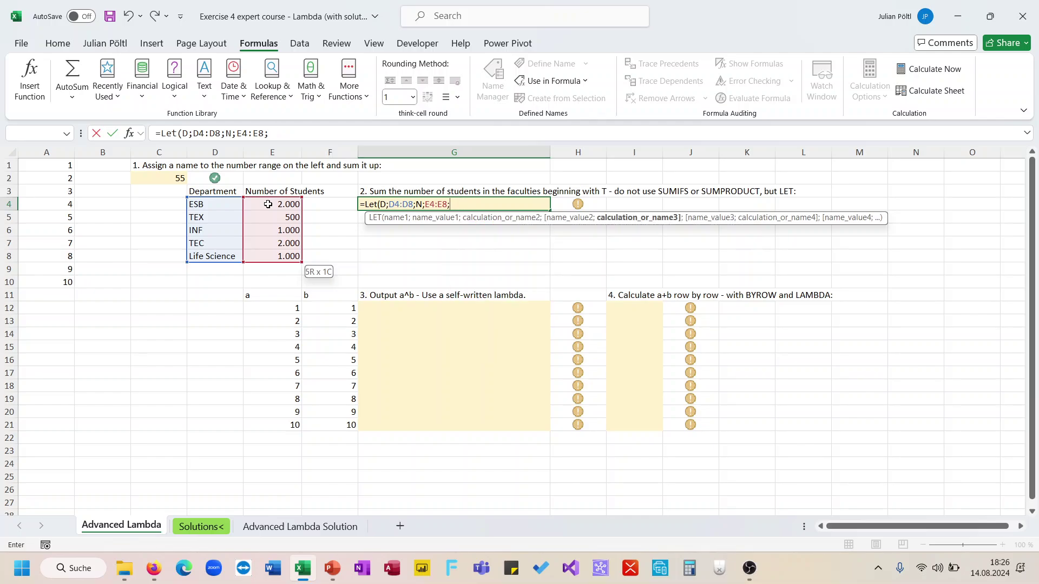
# Add the name F with the value LEFT(D) to the LET formula, return F, and inspect the spilled cells
pyautogui.write('F;')
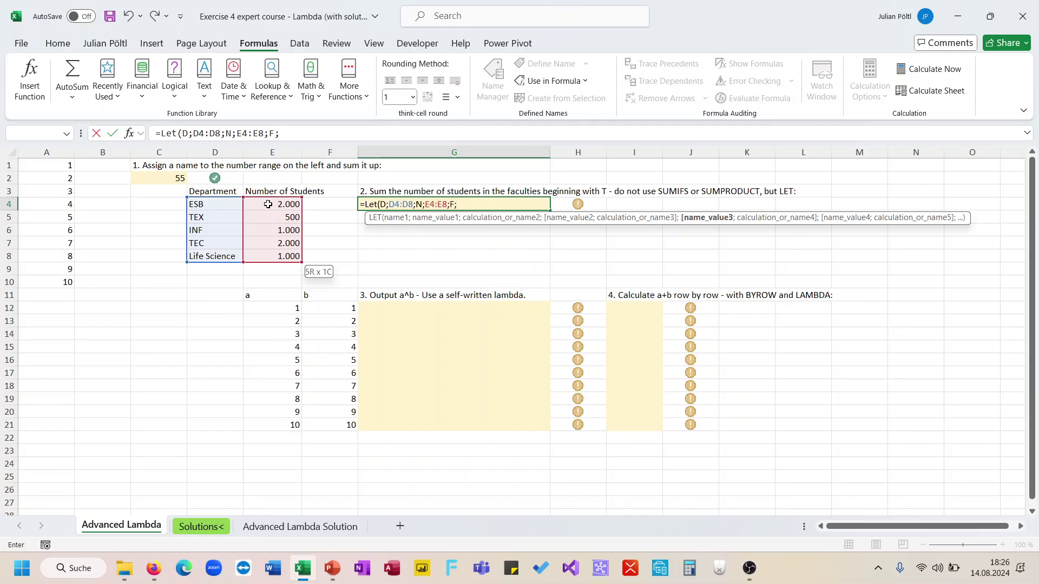
pyautogui.write('Left(')
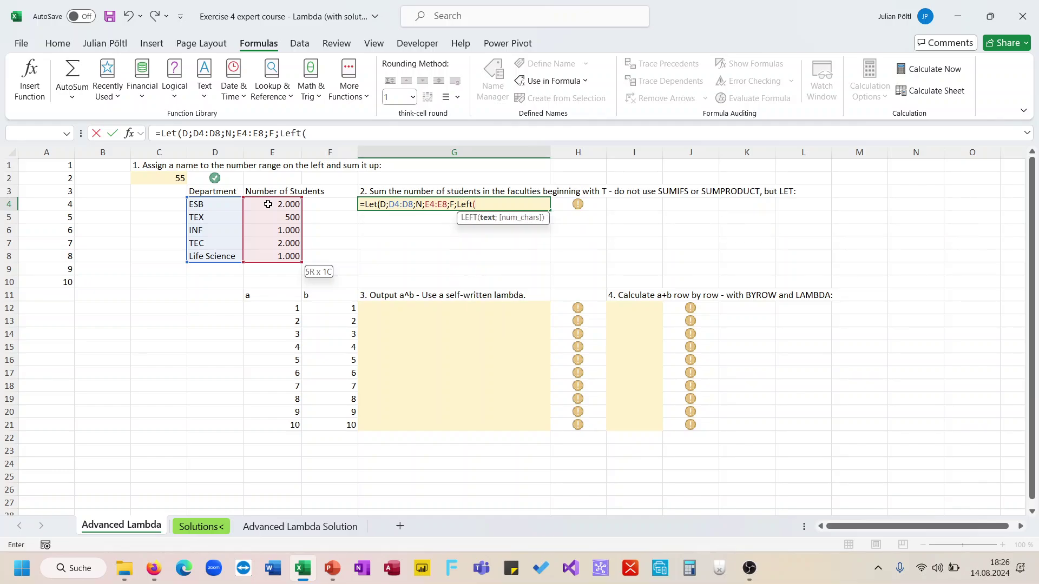
pyautogui.write('D;')
pyautogui.press('BackSpace')
pyautogui.write(')')
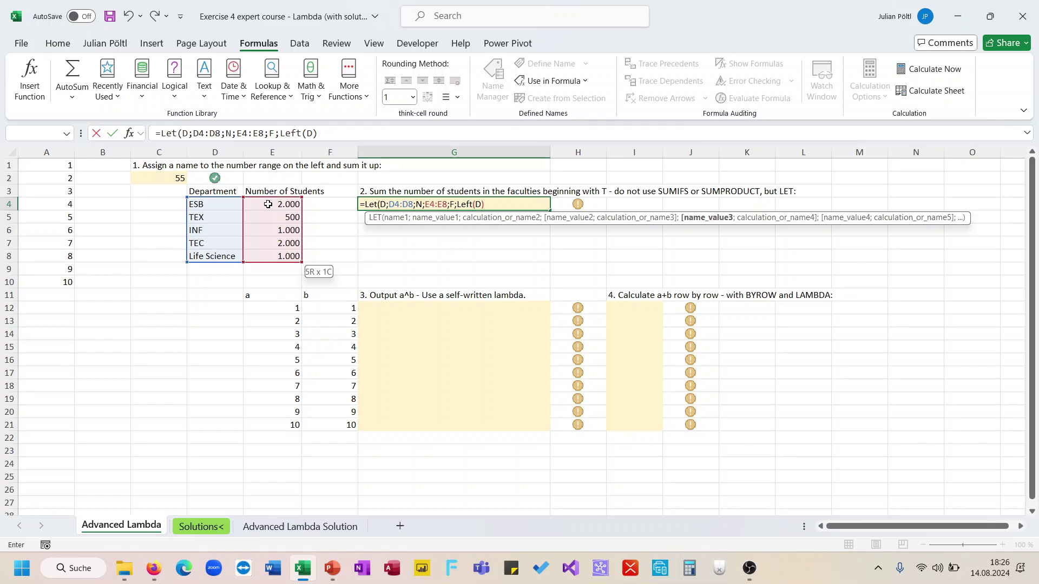
pyautogui.write(';F)')
pyautogui.press('Return')
pyautogui.press('Down')
pyautogui.press('Down')
pyautogui.press('Down')
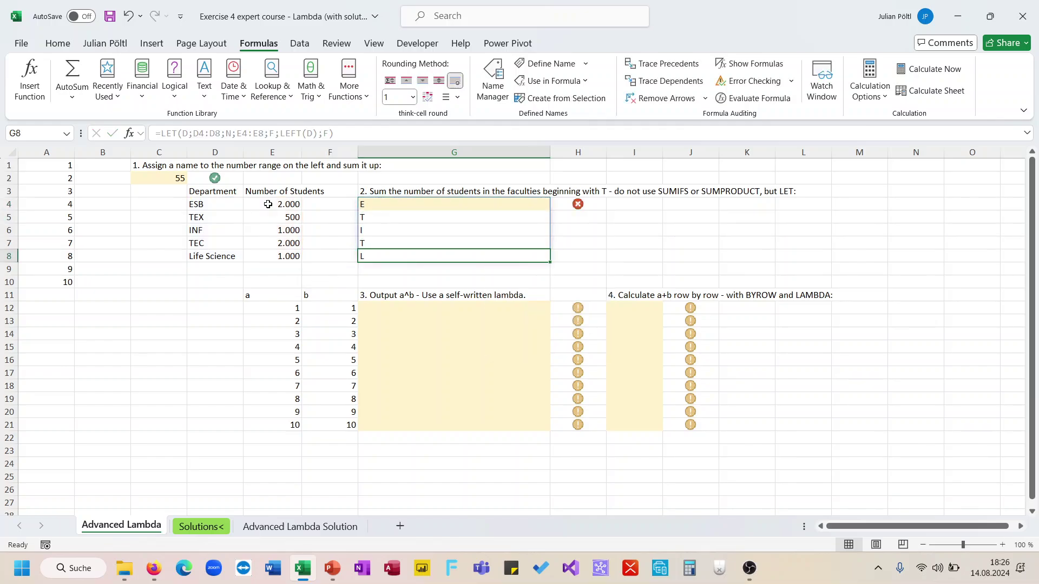
# Replace the final calculation of the LET formula in G4 with SUM((F="T")*N)
pyautogui.hotkey('ctrl', 'Up')
pyautogui.press('Down')
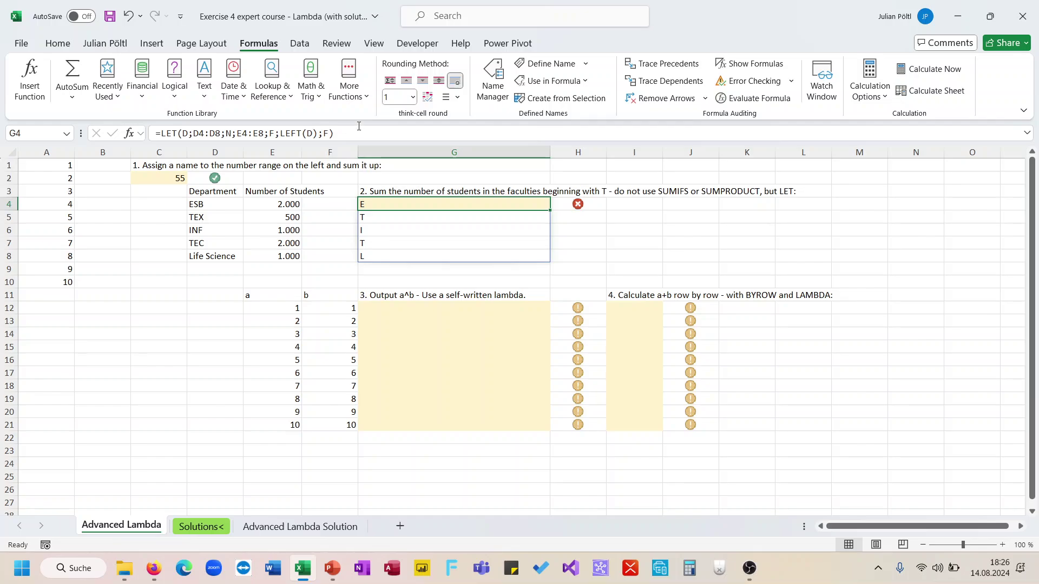
pyautogui.click(357, 134)
pyautogui.press('BackSpace')
pyautogui.press('BackSpace')
pyautogui.write('sum')
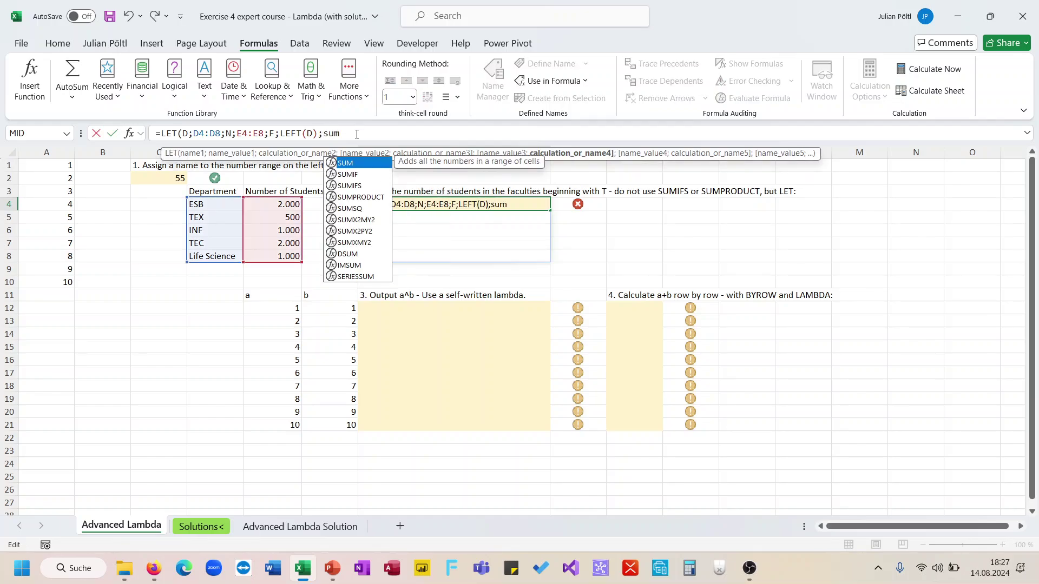
pyautogui.write('(')
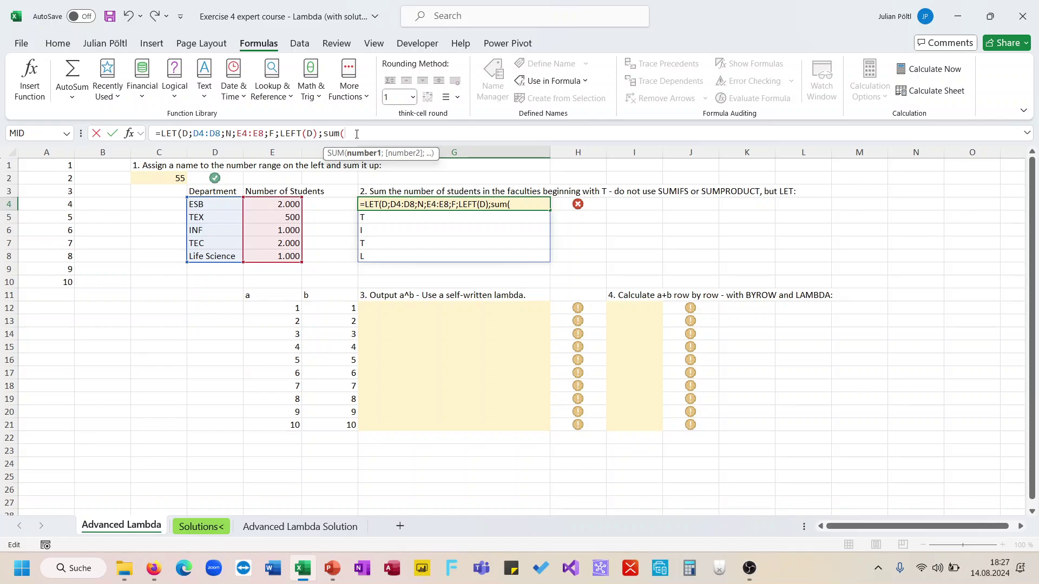
pyautogui.write('(F="T")*N))')
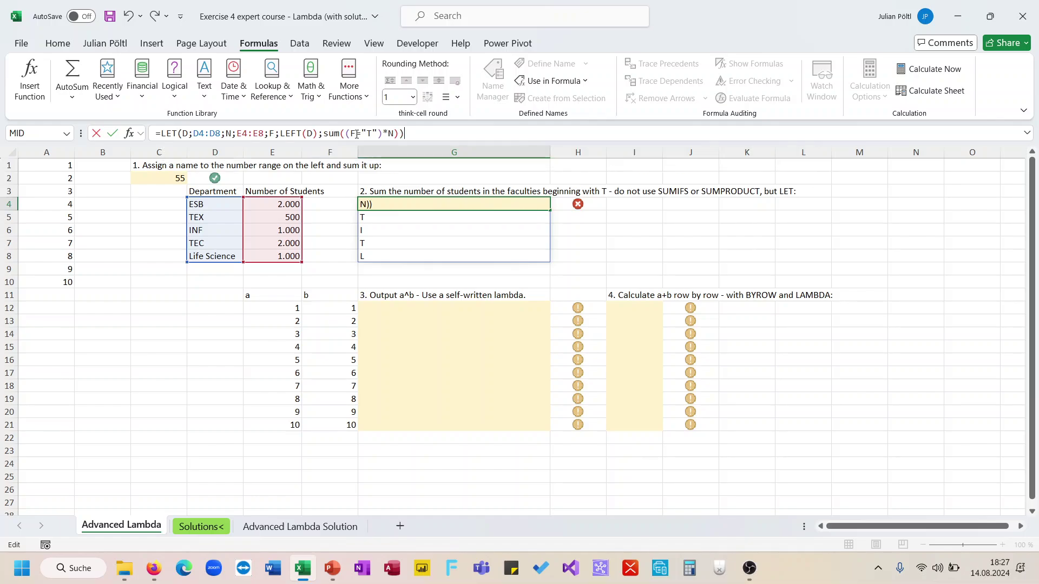
pyautogui.press('Return')
pyautogui.press('Up')
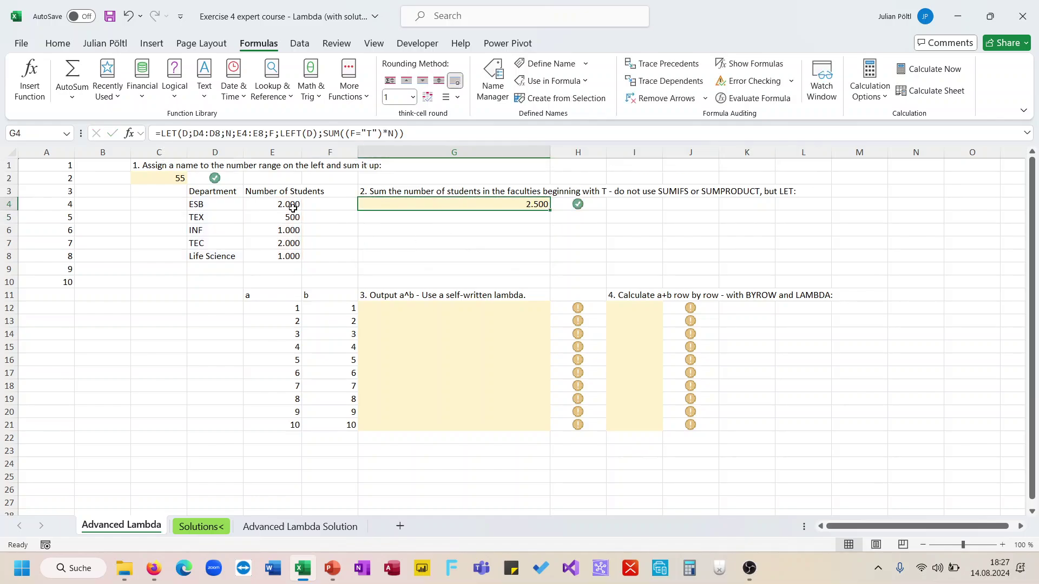
# Check the LET result against the sum of the student numbers for TEX and TEC
pyautogui.click(268, 220)
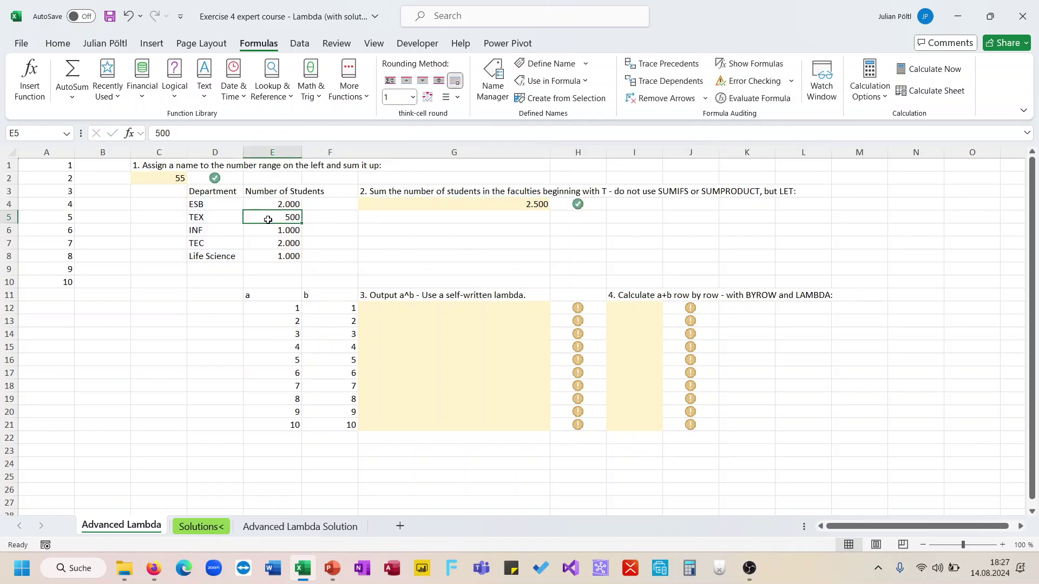
pyautogui.keyDown('ctrl'); pyautogui.click(266, 247); pyautogui.keyUp('ctrl')
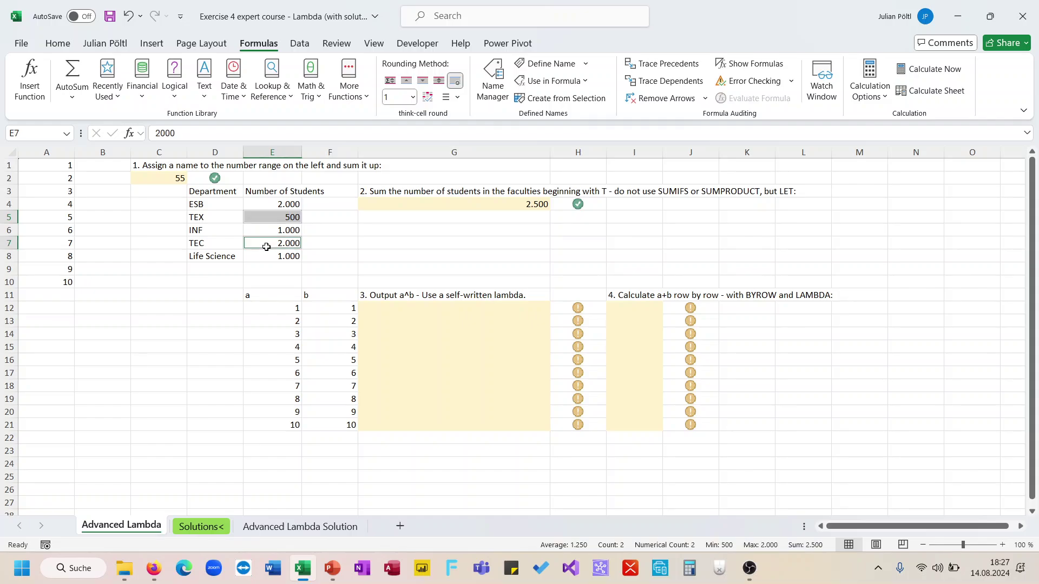
pyautogui.click(417, 240)
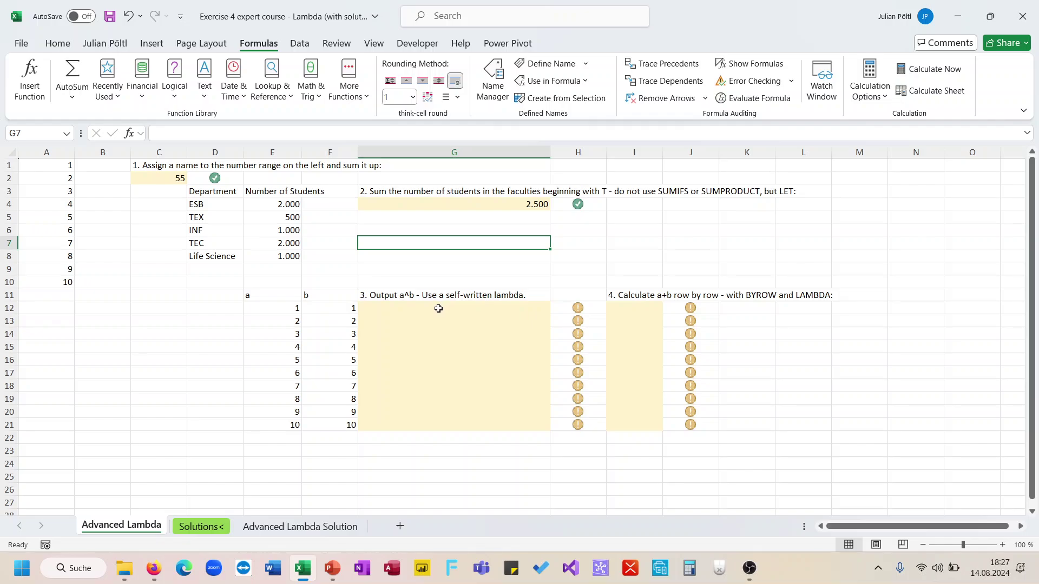
pyautogui.click(405, 317)
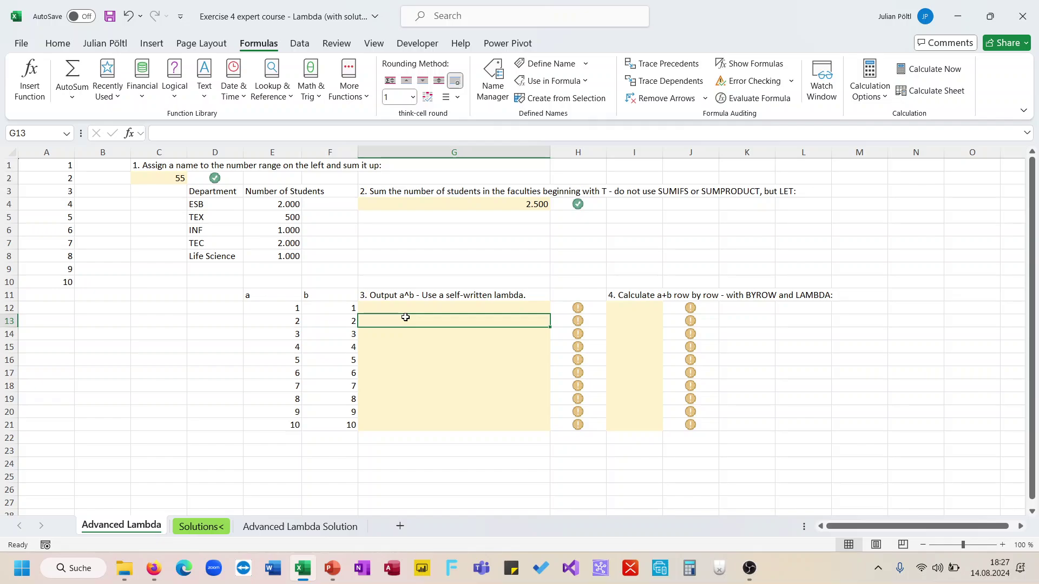
pyautogui.moveTo(283, 308); pyautogui.dragTo(312, 422)
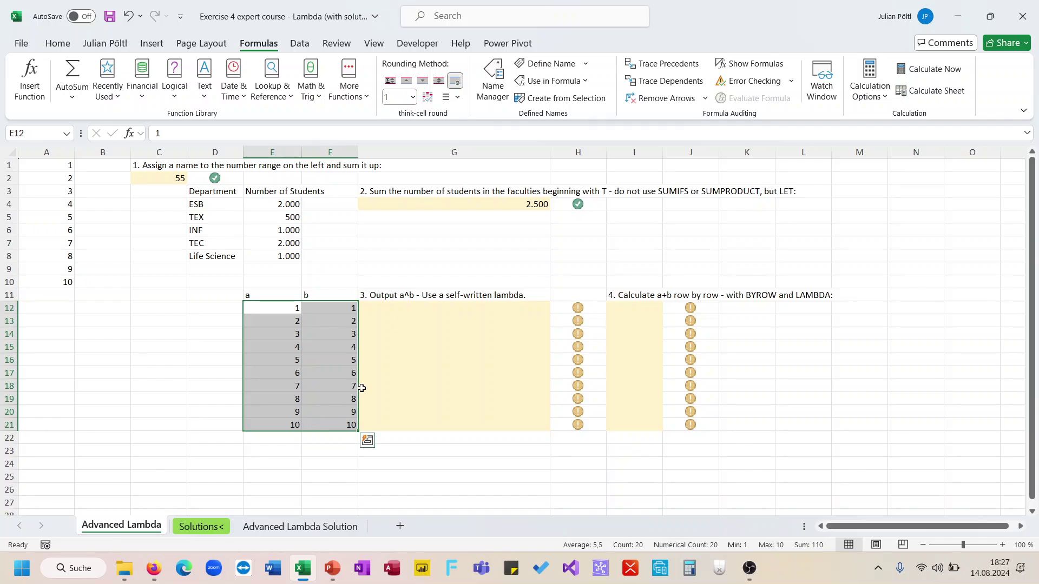
pyautogui.click(420, 360)
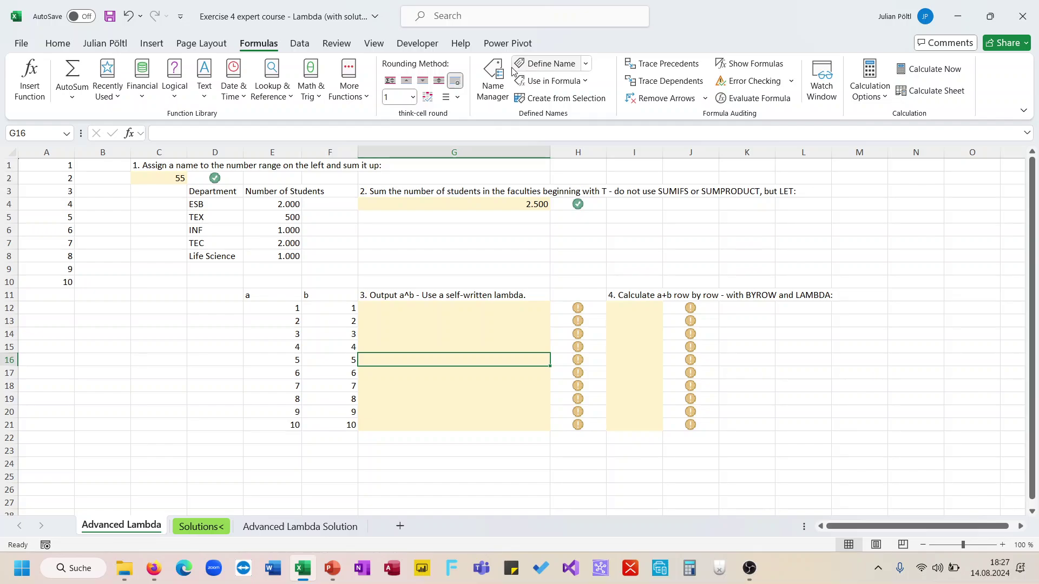
# Define a workbook-wide name Lambda that refers to =LAMBDA(A;B;A^B)
pyautogui.click(493, 79)
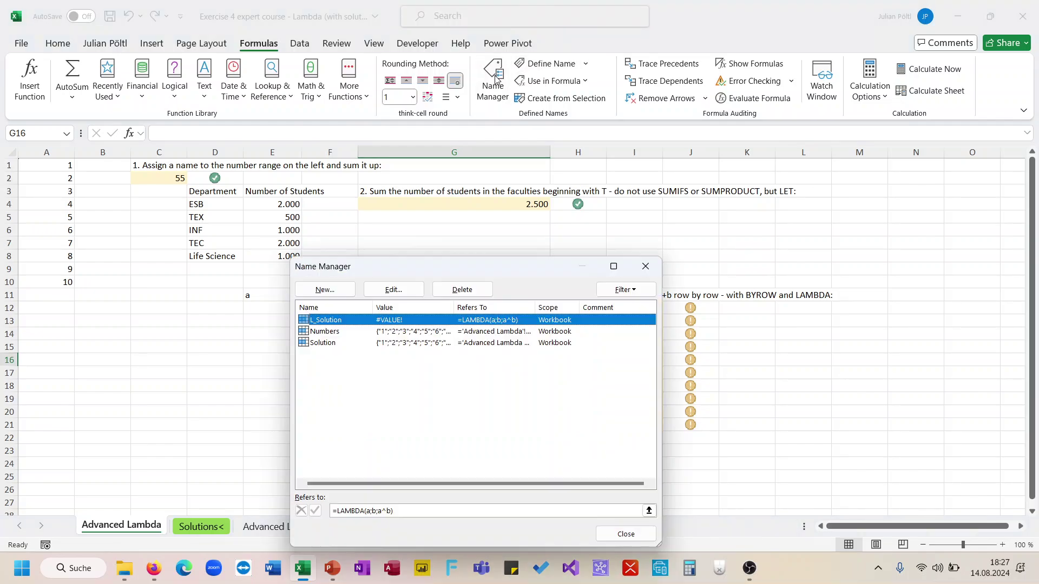
pyautogui.click(338, 290)
pyautogui.moveTo(438, 332); pyautogui.dragTo(555, 226)
pyautogui.write('Lambda')
pyautogui.moveTo(629, 338); pyautogui.dragTo(500, 336)
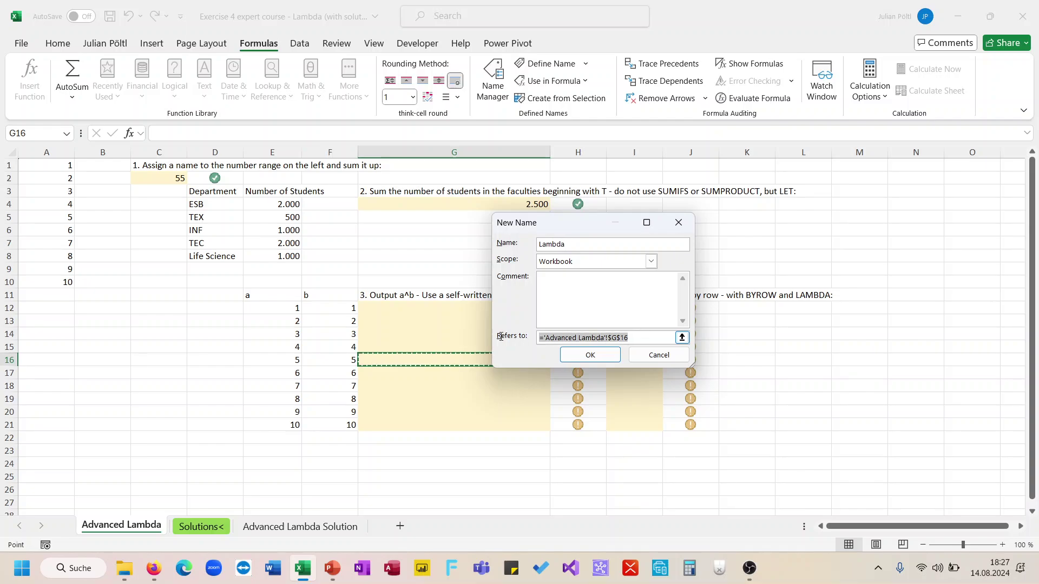
pyautogui.write('=')
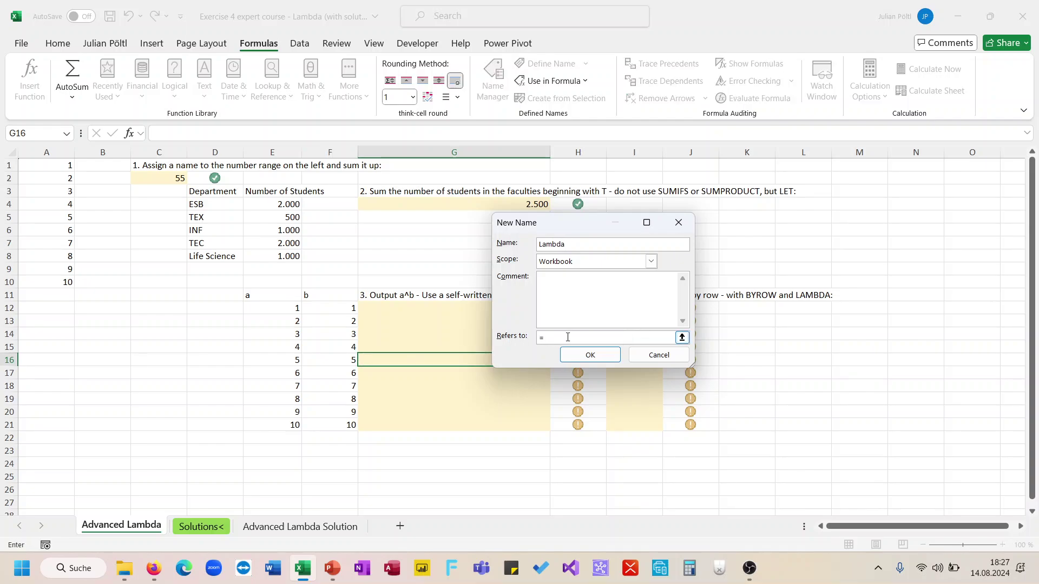
pyautogui.write('LAMBDA(A;B;A^B')
pyautogui.click(592, 355)
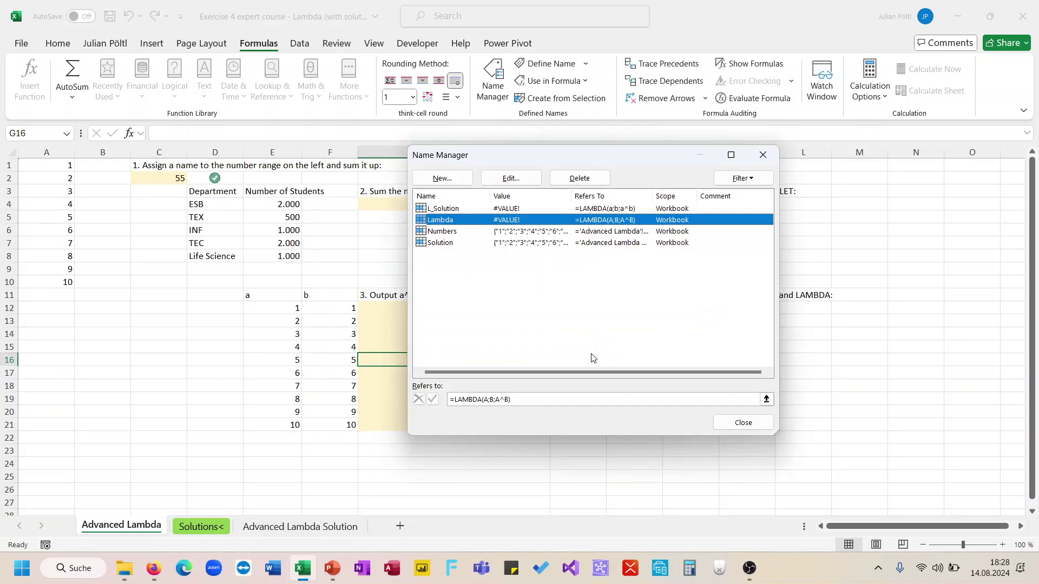
pyautogui.click(736, 423)
pyautogui.click(436, 307)
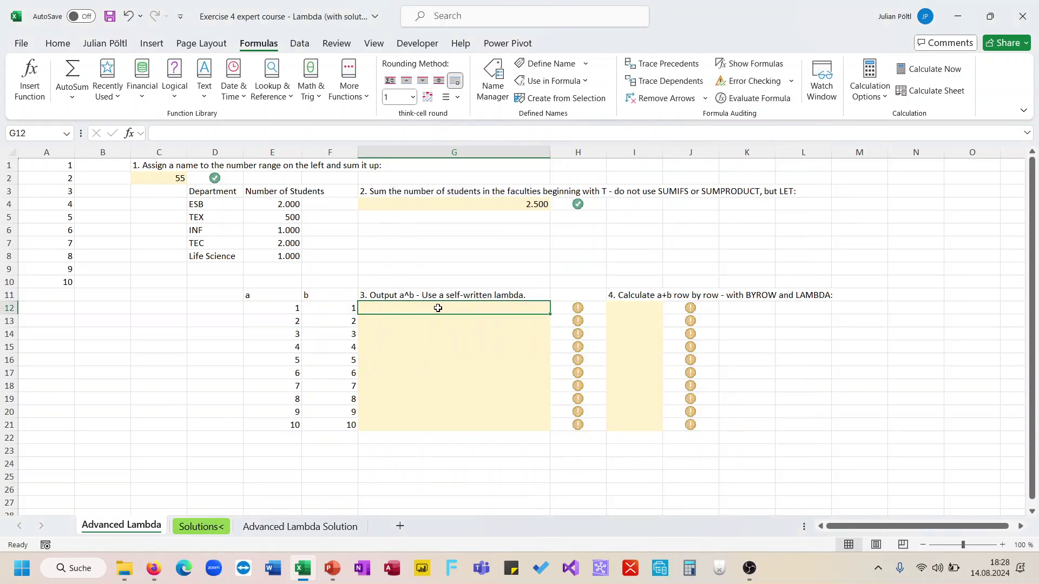
pyautogui.write('=Lam')
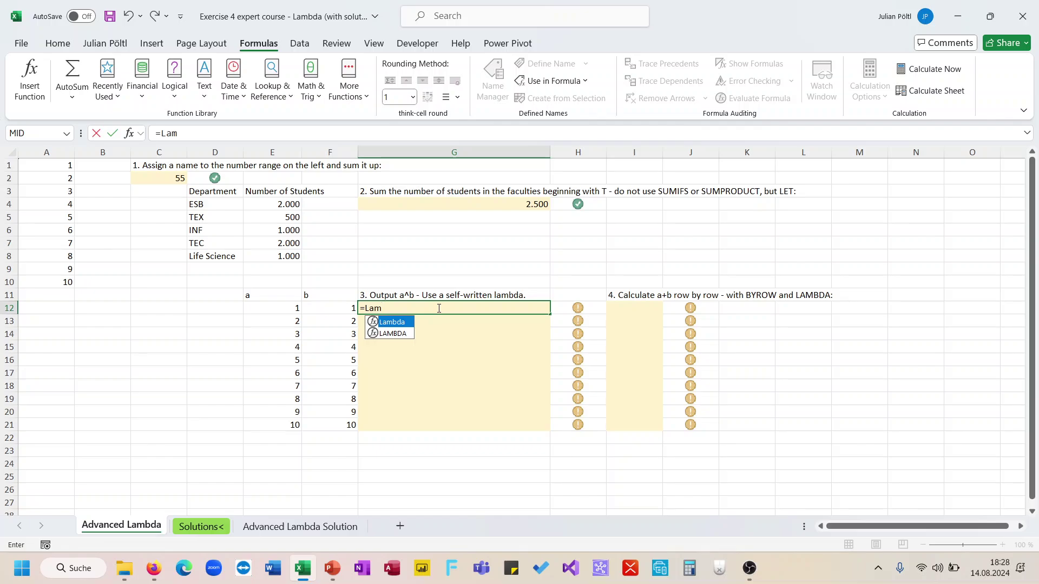
pyautogui.press('Tab')
pyautogui.press('Escape')
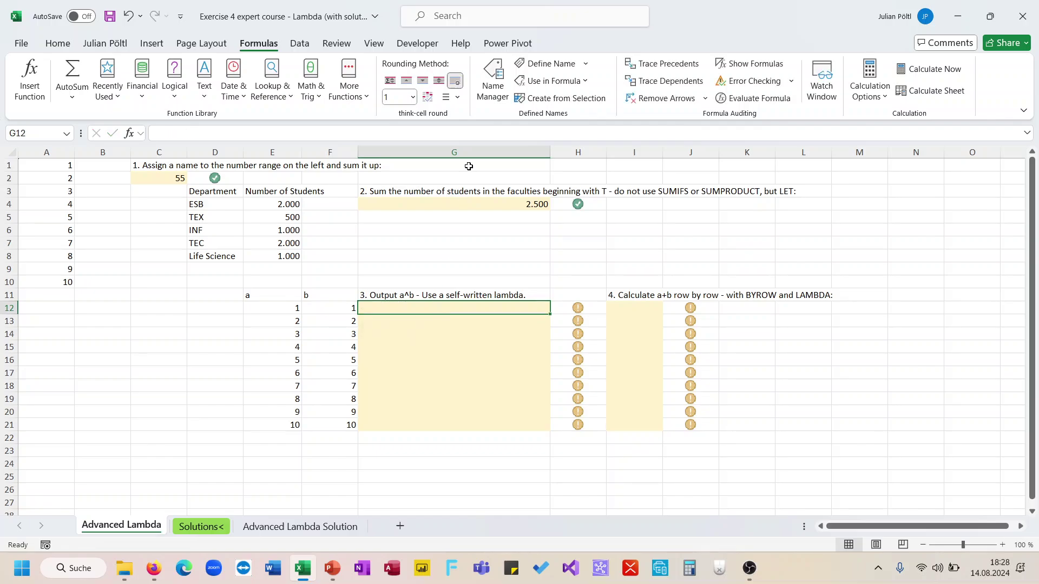
# Rename the defined name Lambda to Exercise, keeping its LAMBDA definition
pyautogui.click(492, 81)
pyautogui.doubleClick(441, 220)
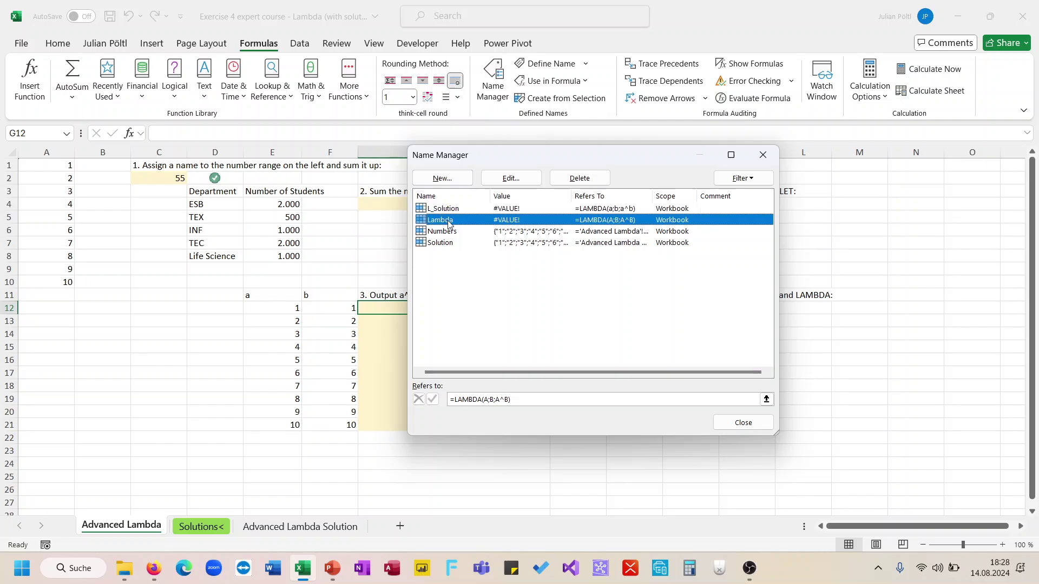
pyautogui.moveTo(570, 250); pyautogui.dragTo(505, 250)
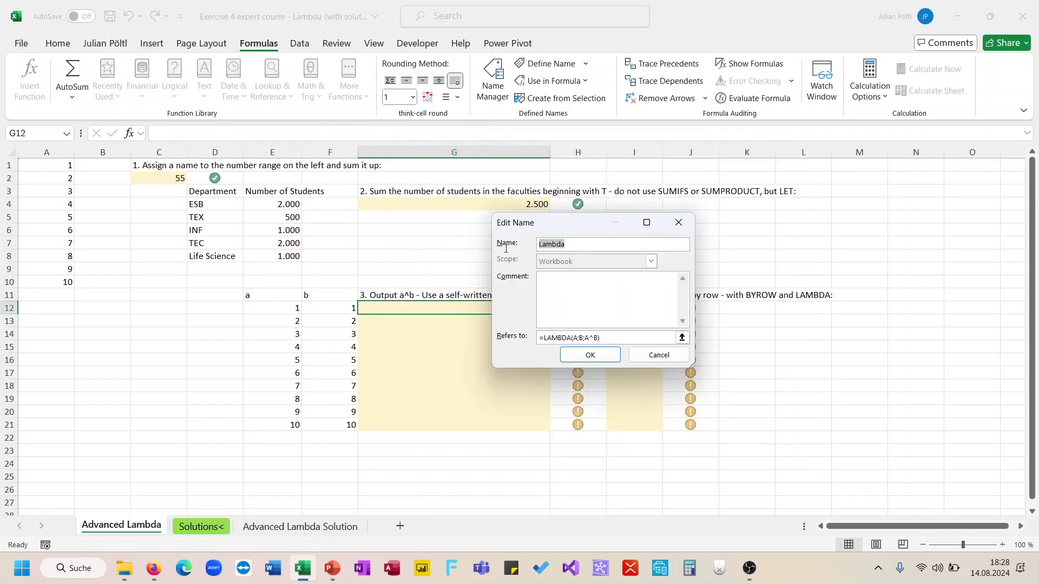
pyautogui.write('EX')
pyautogui.press('BackSpace')
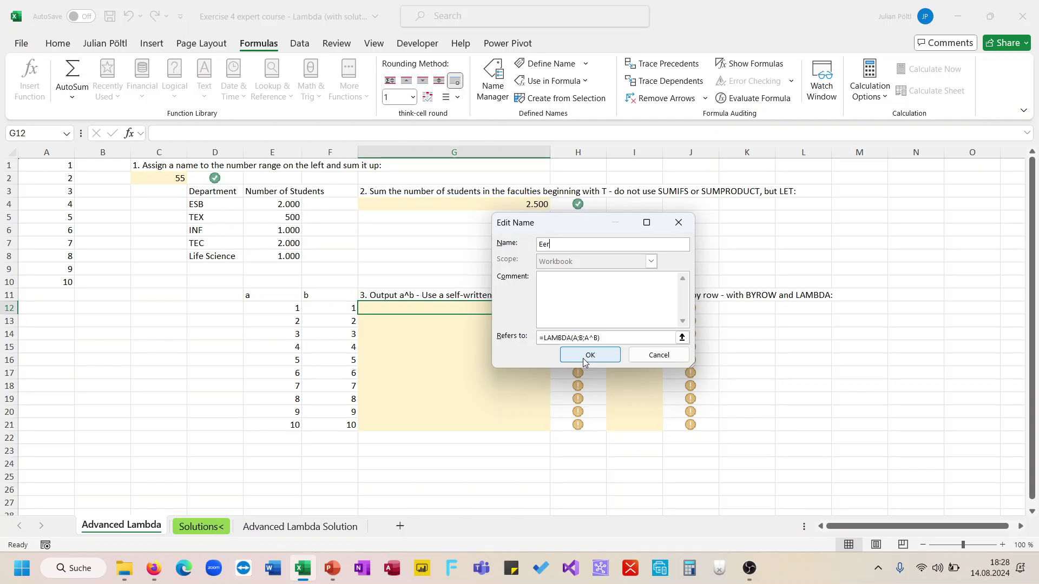
pyautogui.write('xp')
pyautogui.press('BackSpace')
pyautogui.press('BackSpace')
pyautogui.write('xercise')
pyautogui.click(586, 361)
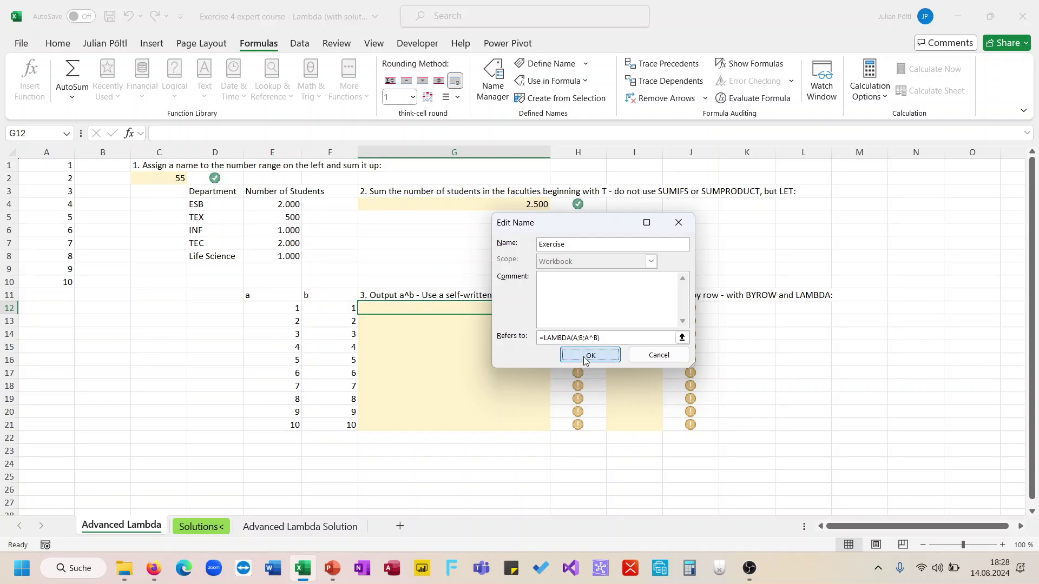
pyautogui.click(749, 429)
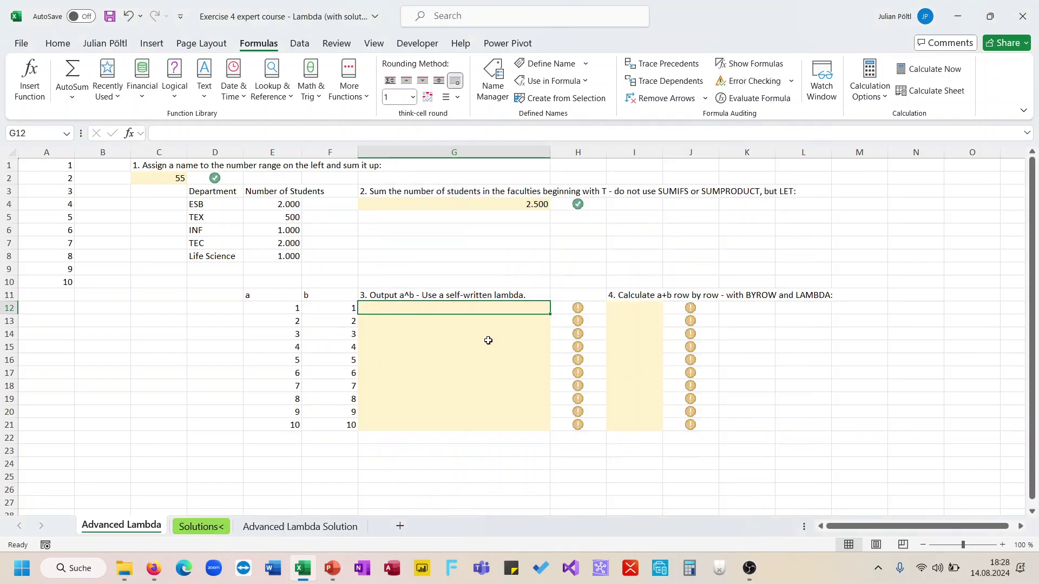
# Fill exercise 3 from G12 with the self-written function: =Exercise(E12:E21;F12:F21)
pyautogui.write('=ex')
pyautogui.press('Down')
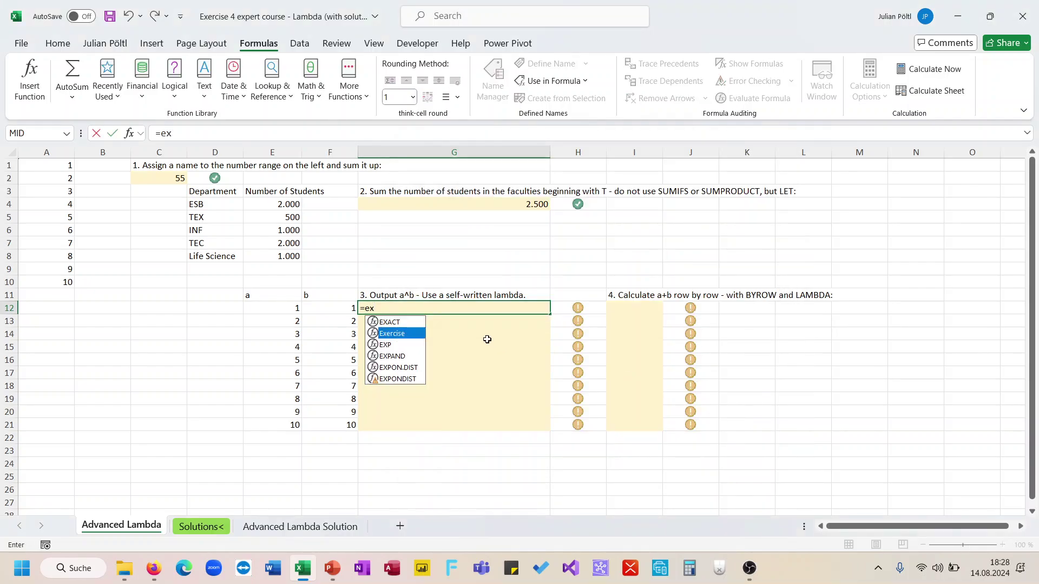
pyautogui.doubleClick(419, 333)
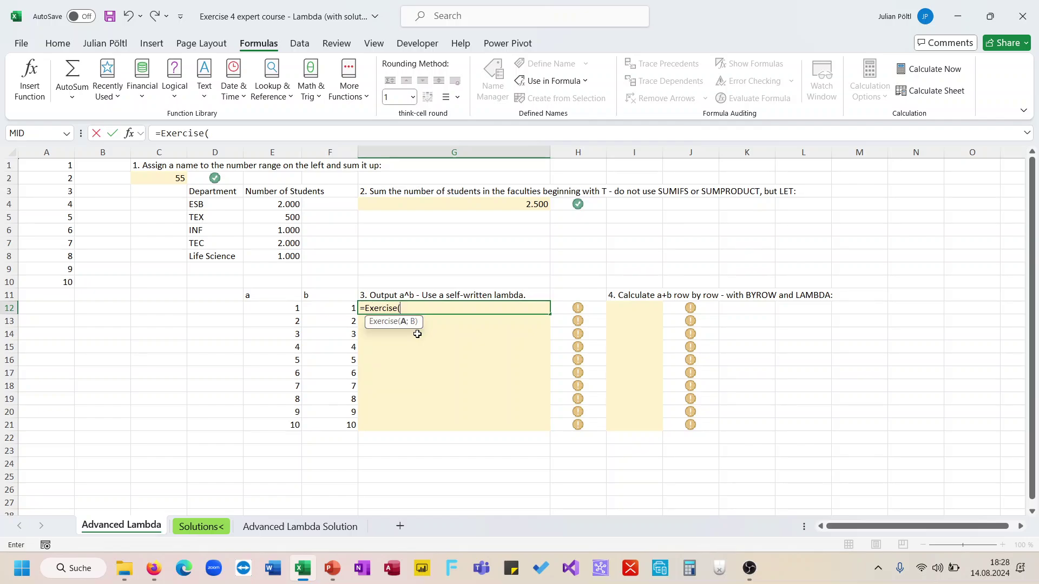
pyautogui.moveTo(289, 311); pyautogui.dragTo(283, 421)
pyautogui.write(';')
pyautogui.moveTo(348, 308); pyautogui.dragTo(346, 422)
pyautogui.press('Return')
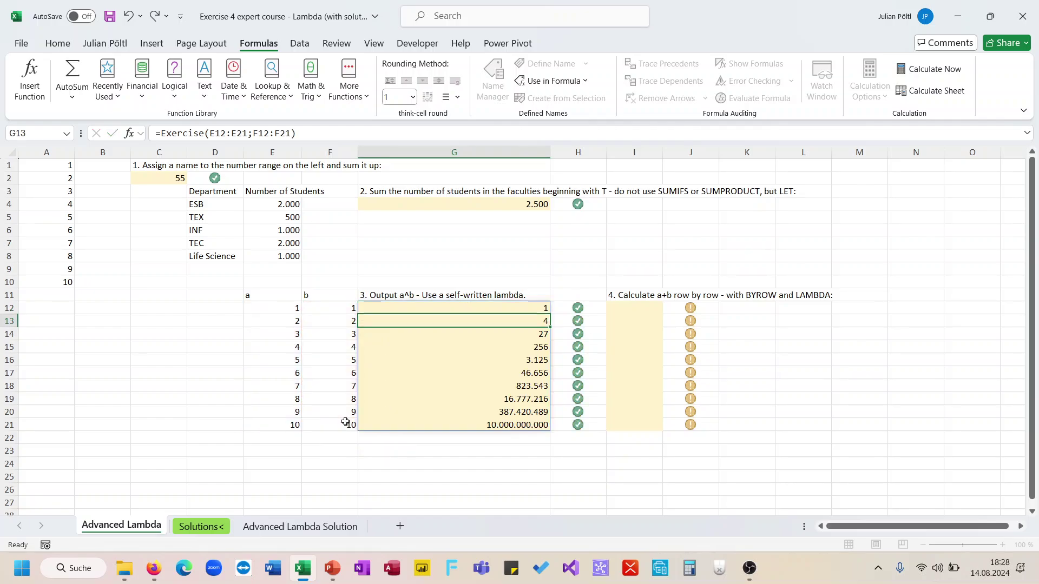
pyautogui.press('Right')
pyautogui.press('Left')
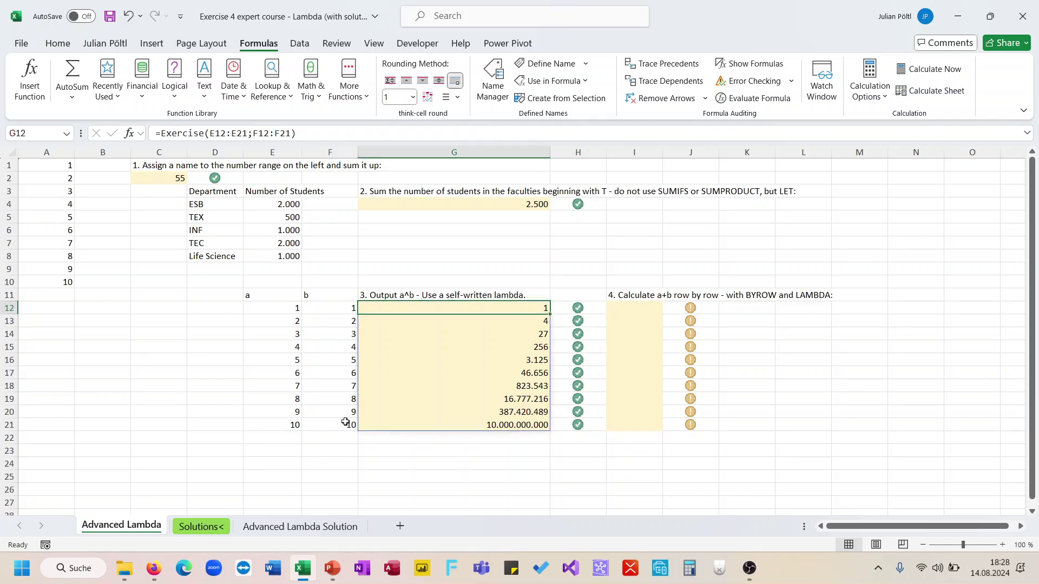
# Enter =BYROW(E12:F21;LAMBDA(A;SUM(A))) in I12 to add a and b row by row
pyautogui.press('Right')
pyautogui.press('Right')
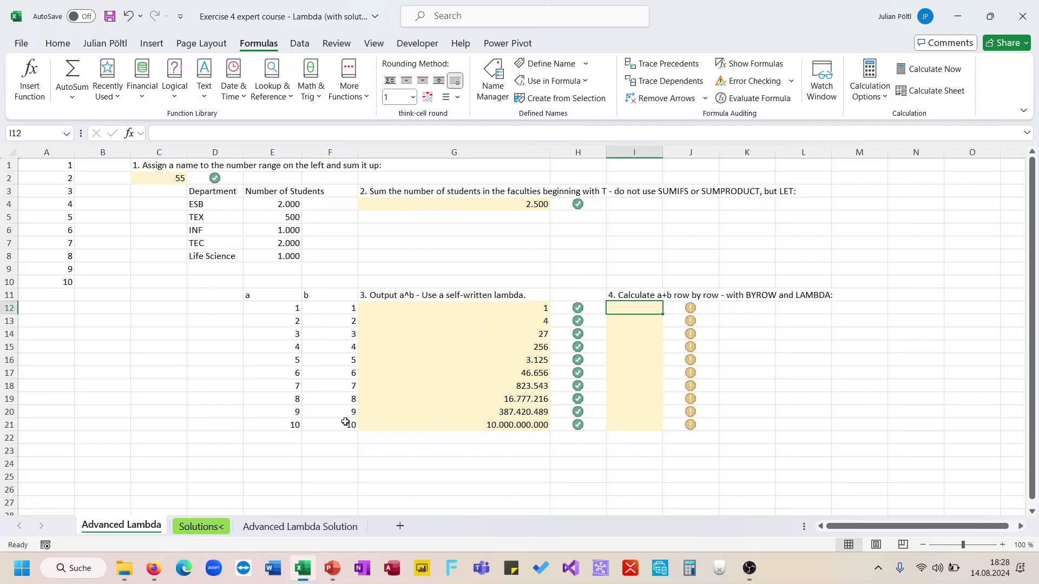
pyautogui.write('=By')
pyautogui.press('Down')
pyautogui.press('Tab')
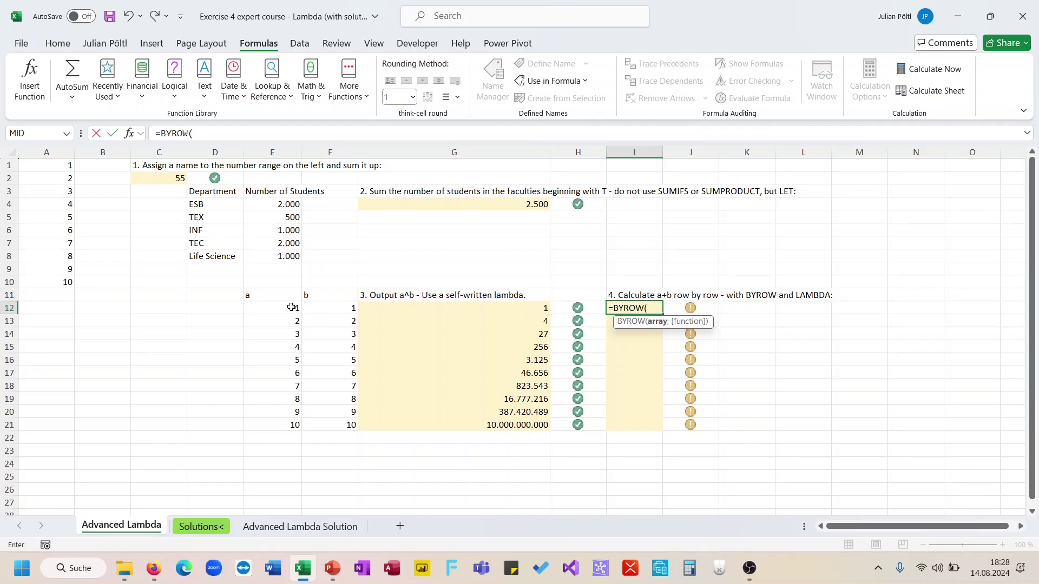
pyautogui.moveTo(292, 307); pyautogui.dragTo(325, 421)
pyautogui.write(';l')
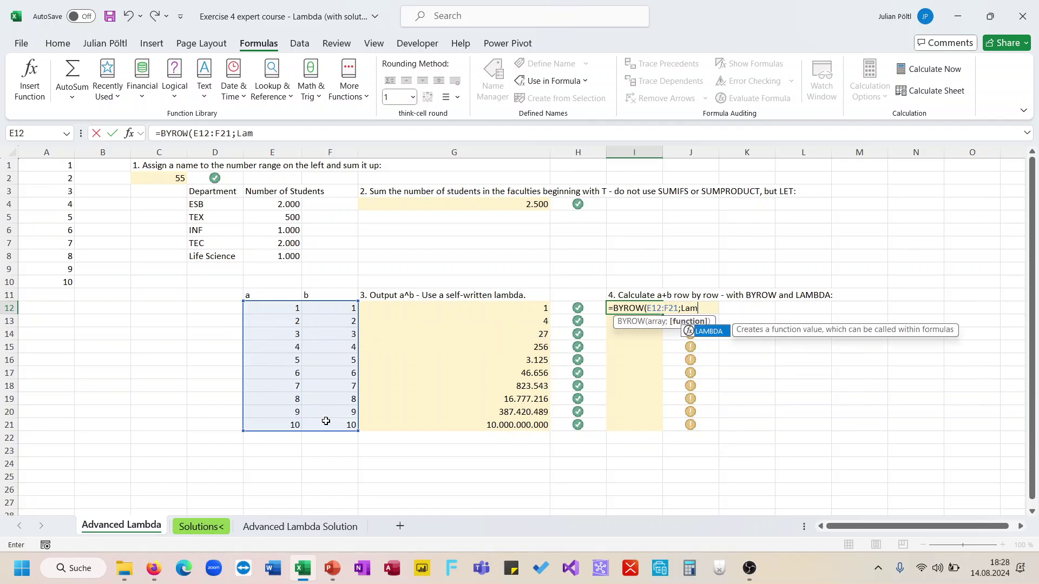
pyautogui.press('Tab')
pyautogui.write('A;')
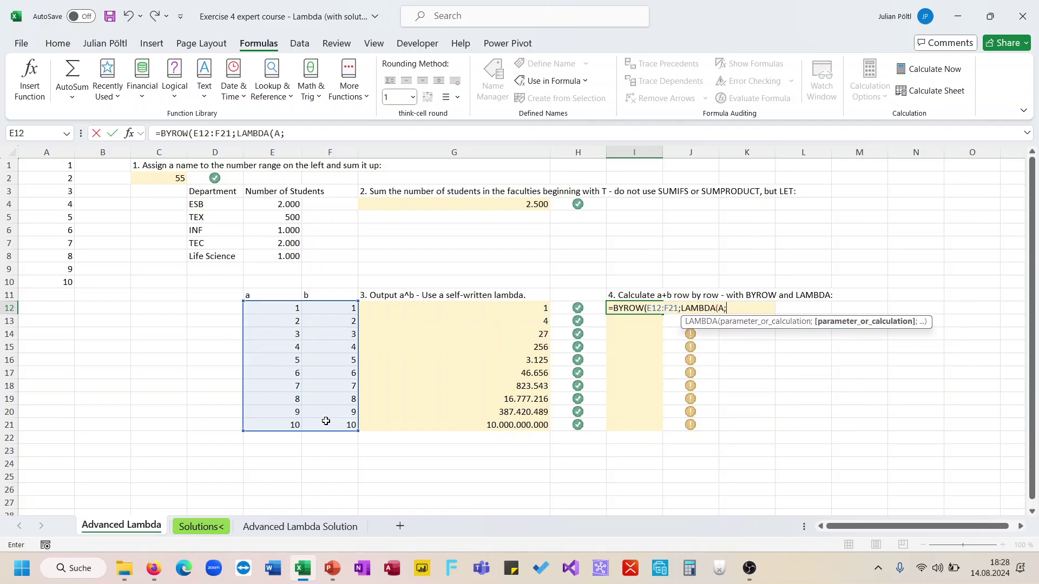
pyautogui.write('SUM(A))')
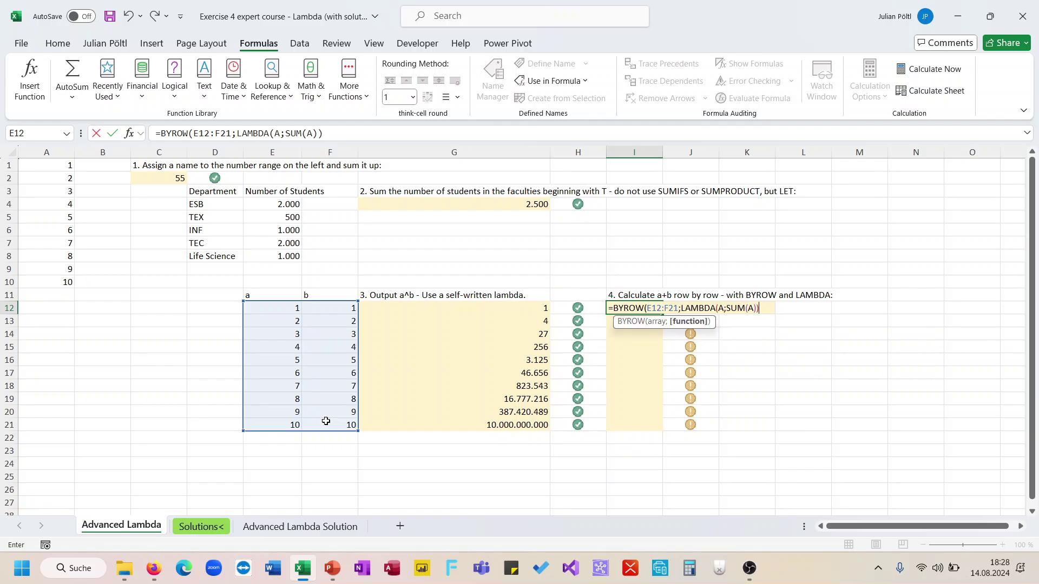
pyautogui.write(')')
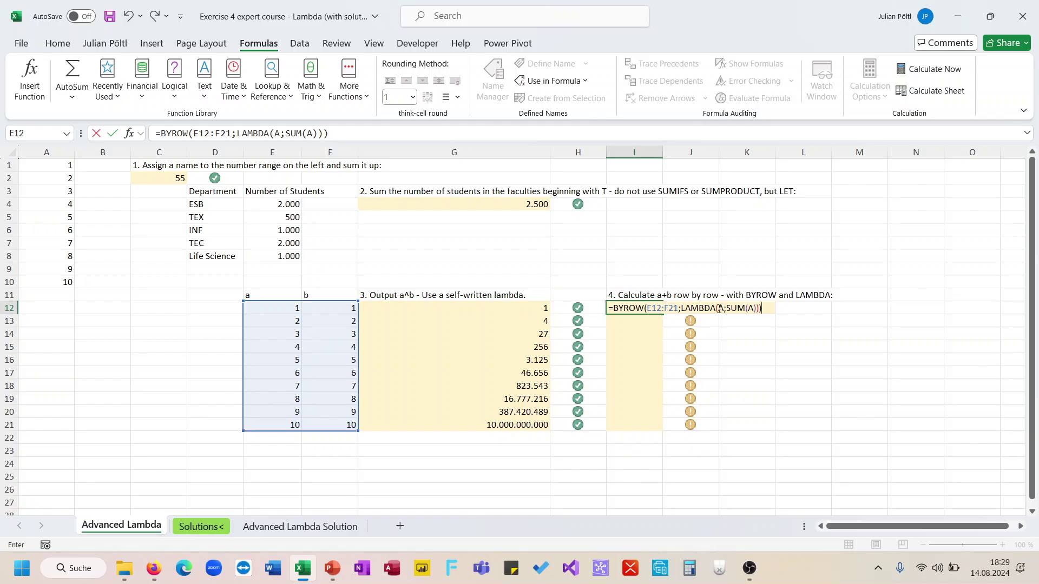
pyautogui.hotkey('ctrl', 'Return')
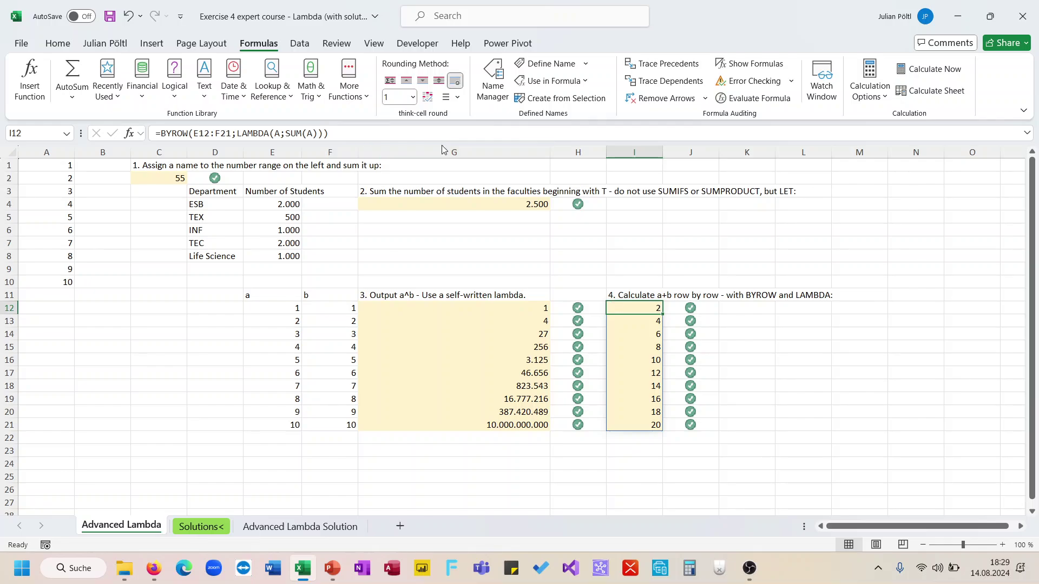
# Review the BYROW formula in I12 and the range it refers to, leaving it unedited
pyautogui.click(431, 136)
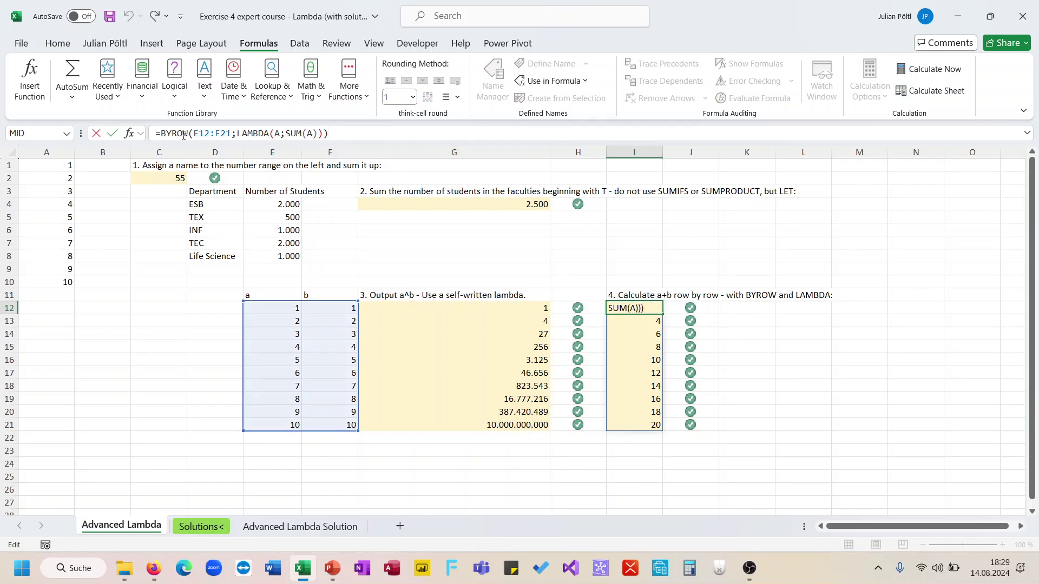
pyautogui.press('Escape')
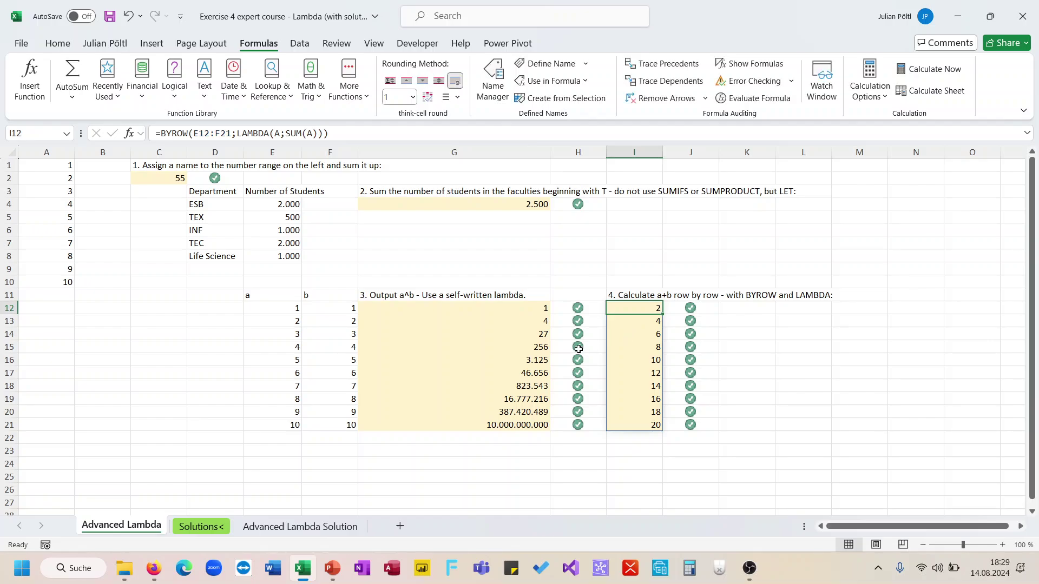
pyautogui.scroll(1, 571, 350)
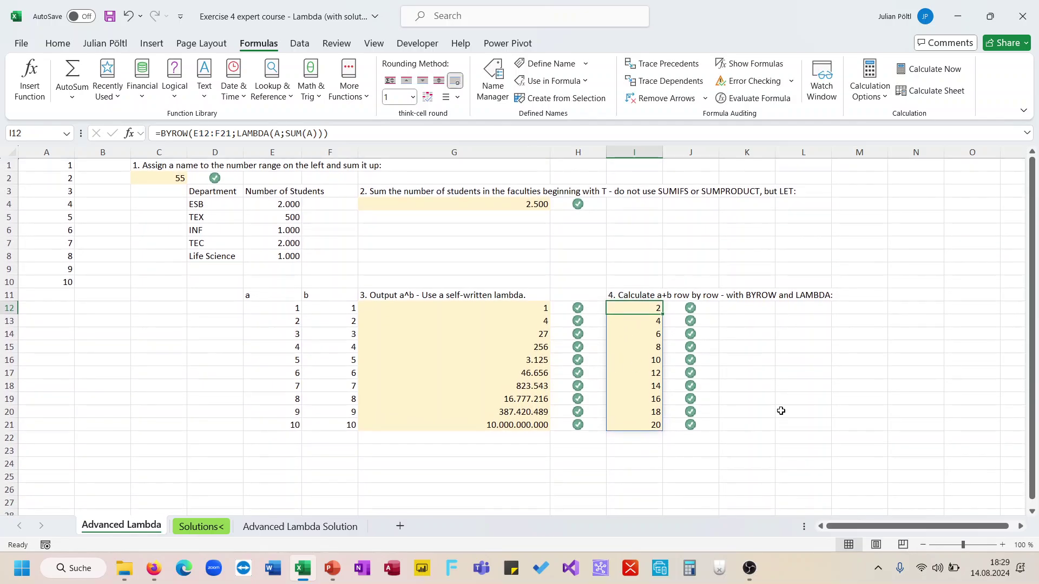